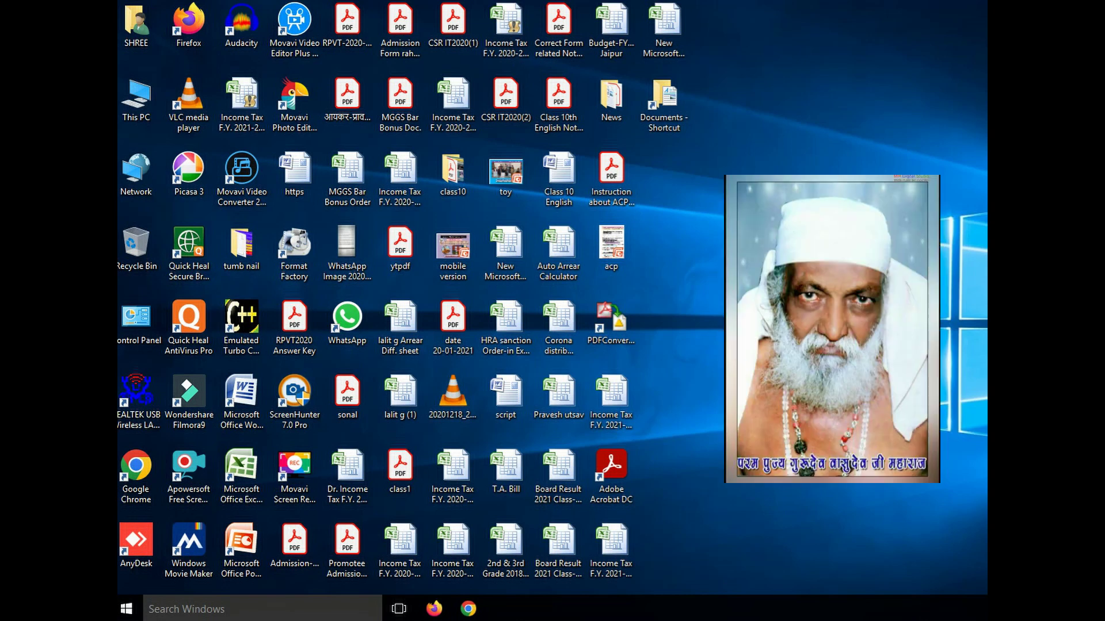
Open Control Panel, review the AutoPlay options for media and devices, and save them
click(259, 608)
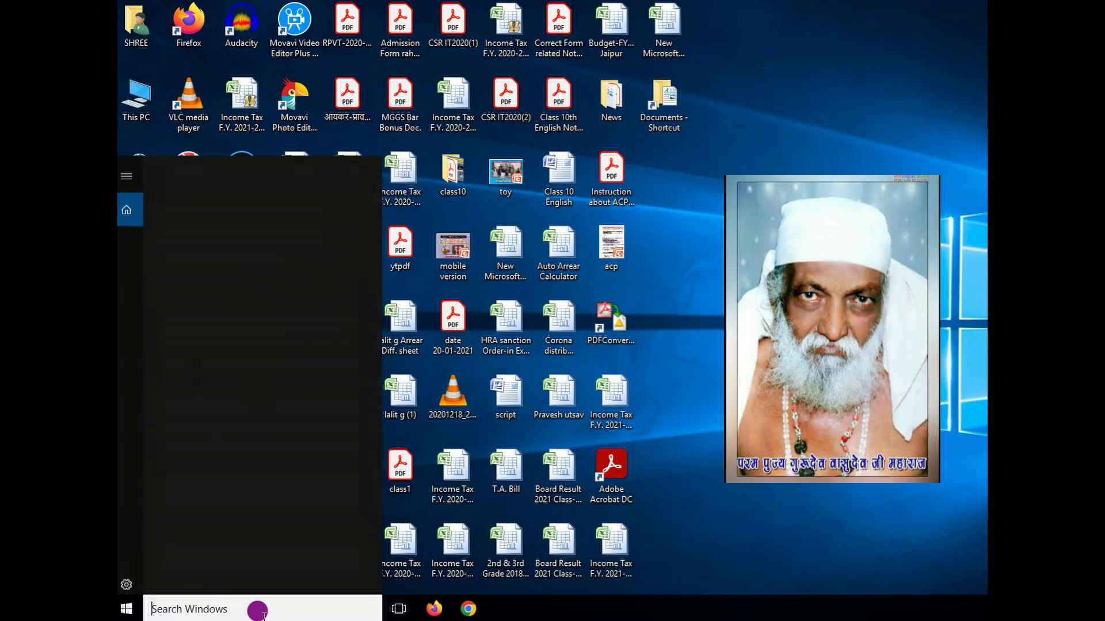
text(co)
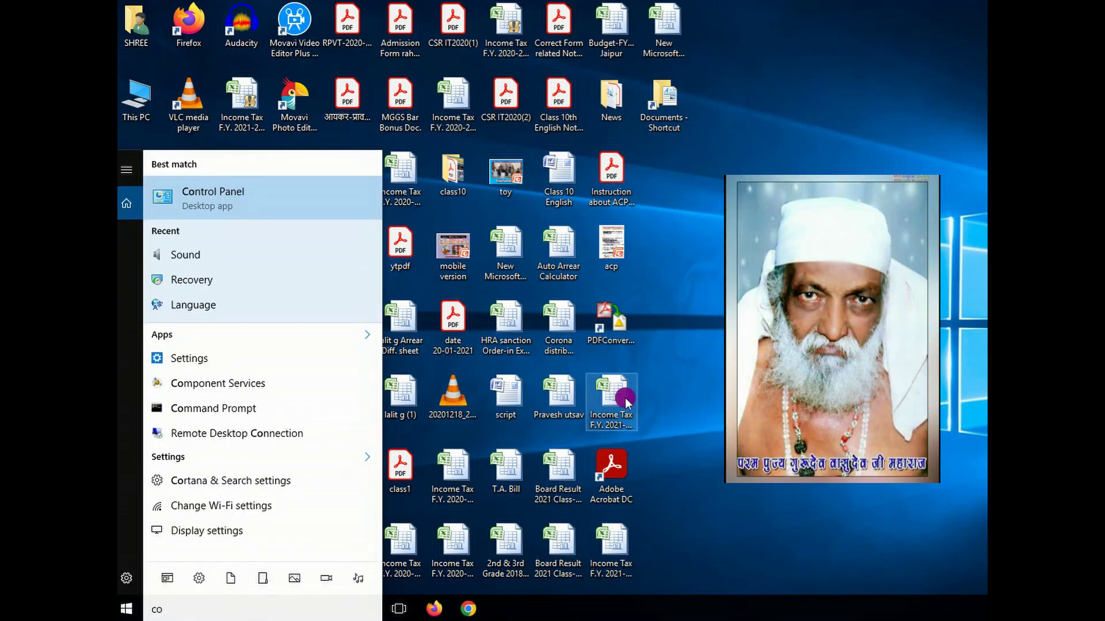
click(214, 193)
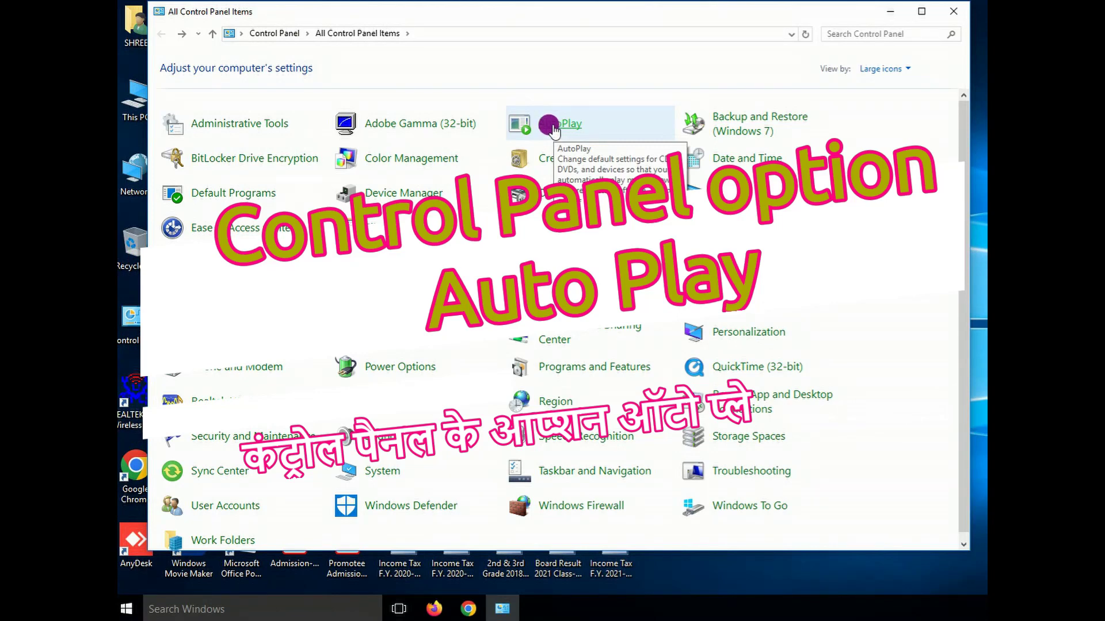
click(551, 127)
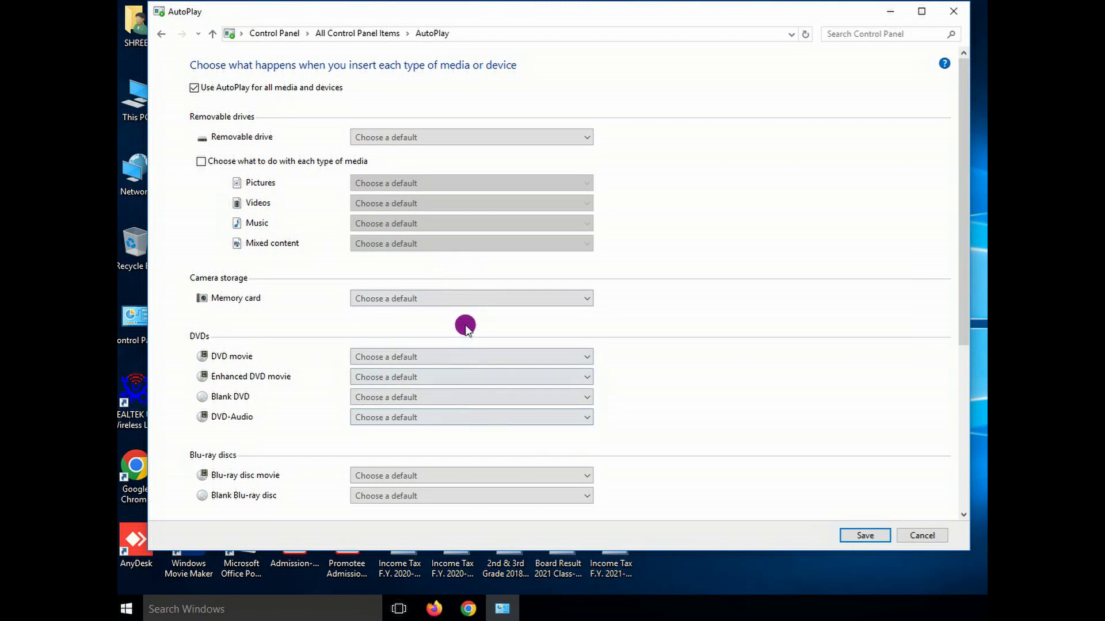
click(859, 536)
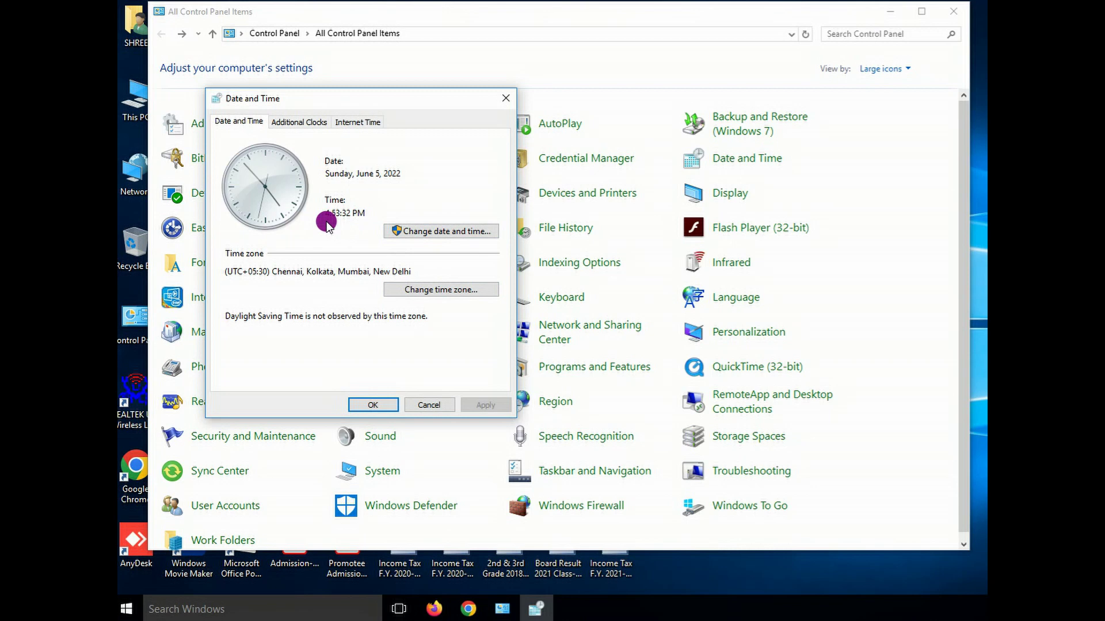
Examine the date format customization reached through the calendar settings of Date and Time, and accept it
click(432, 232)
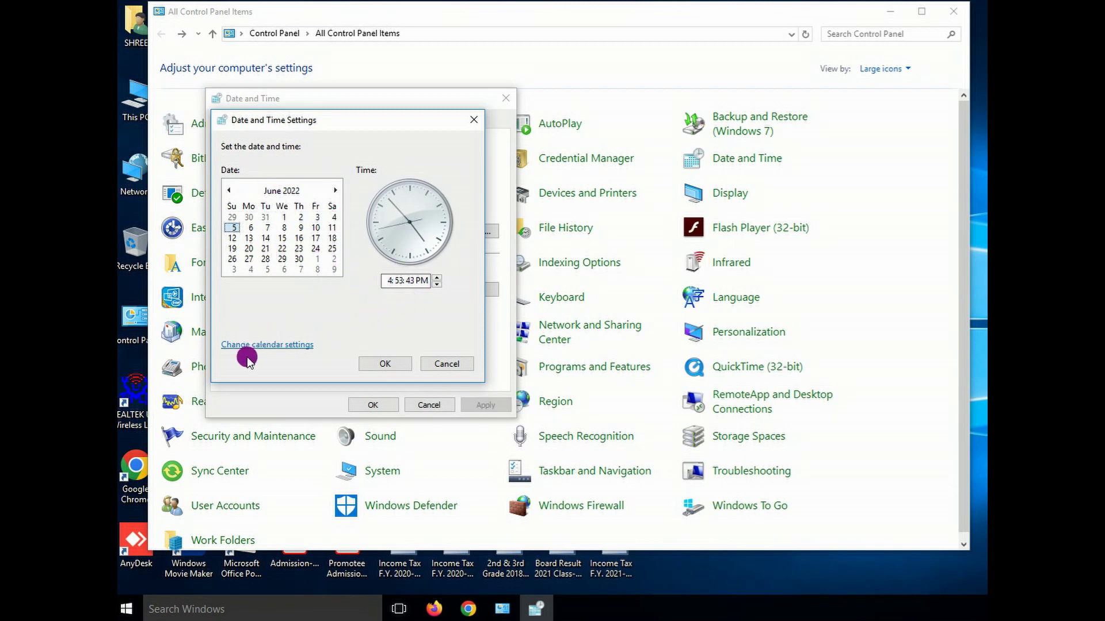
click(267, 348)
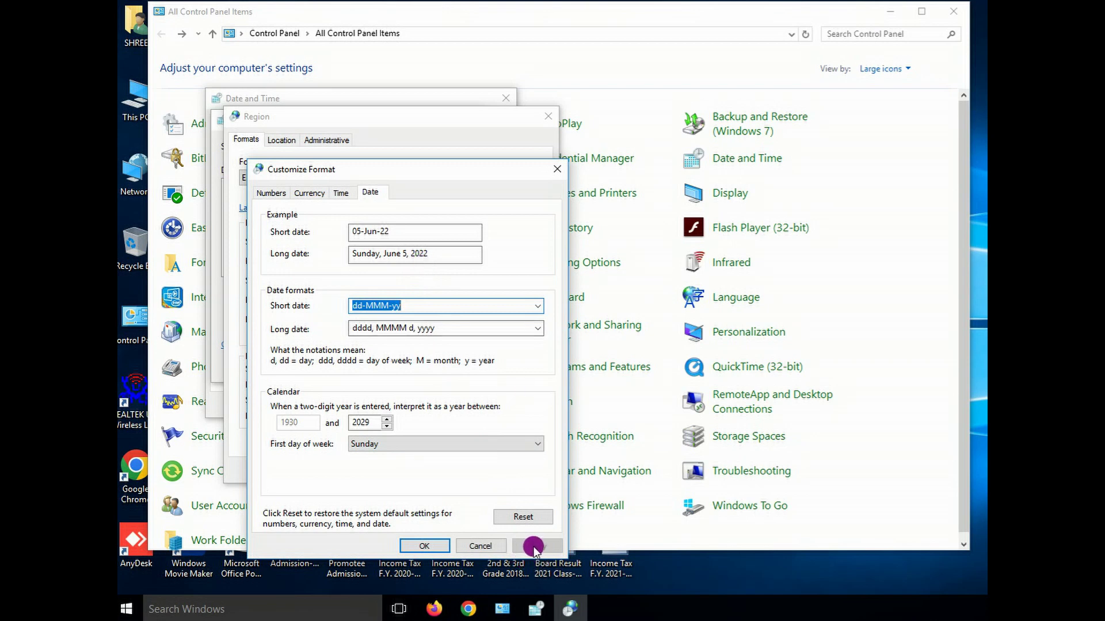
click(422, 546)
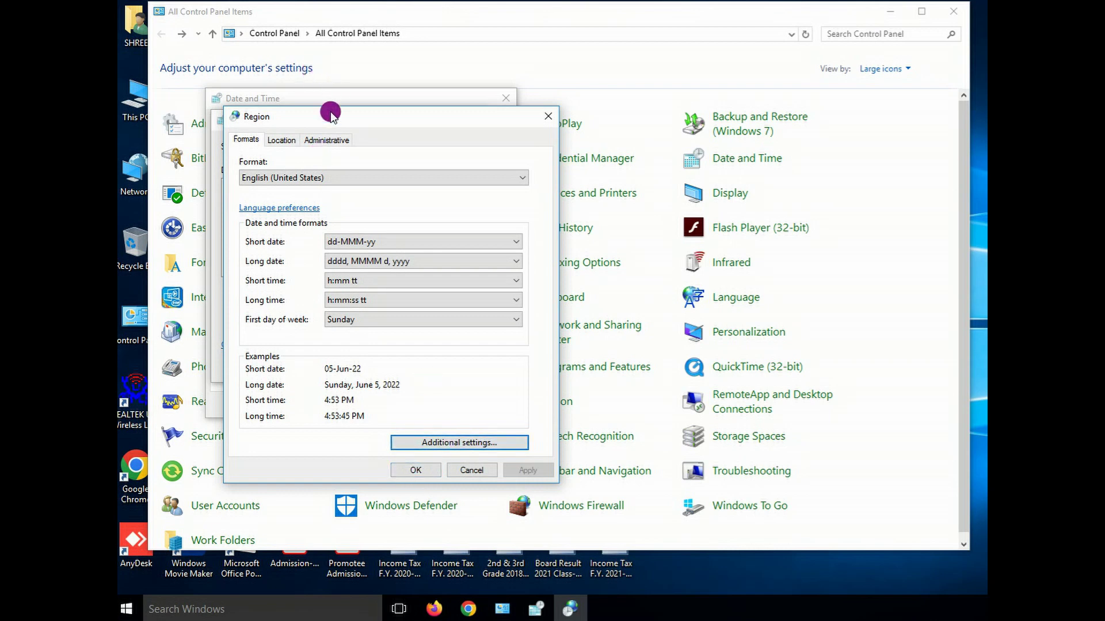
Check the home location and date and time formats in Region, and accept the Region and Date and Time Settings dialogs
click(276, 144)
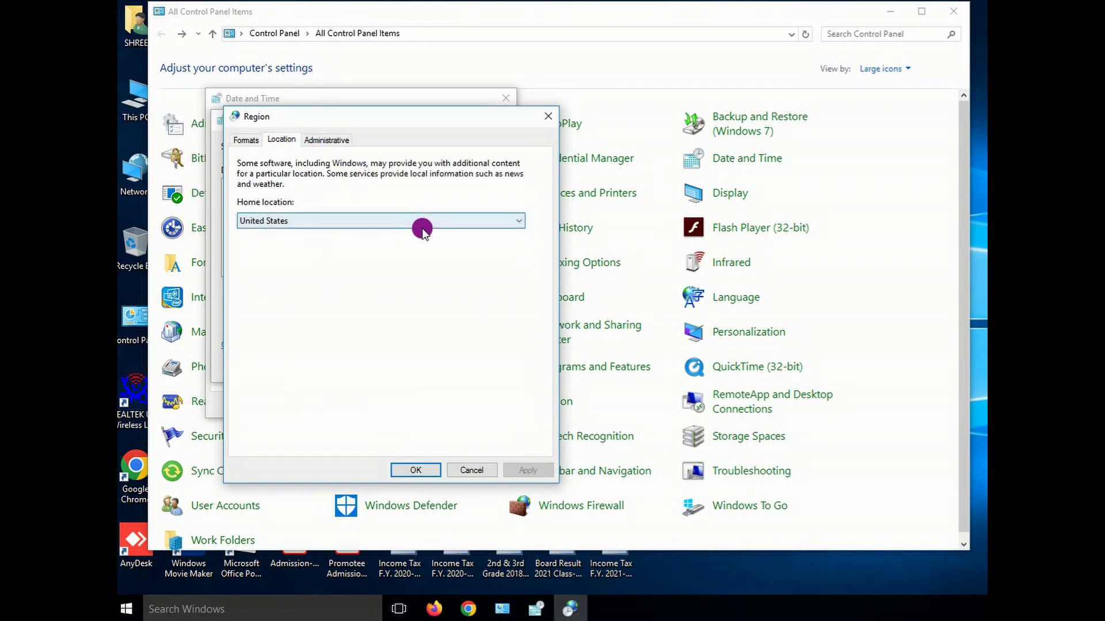
click(246, 140)
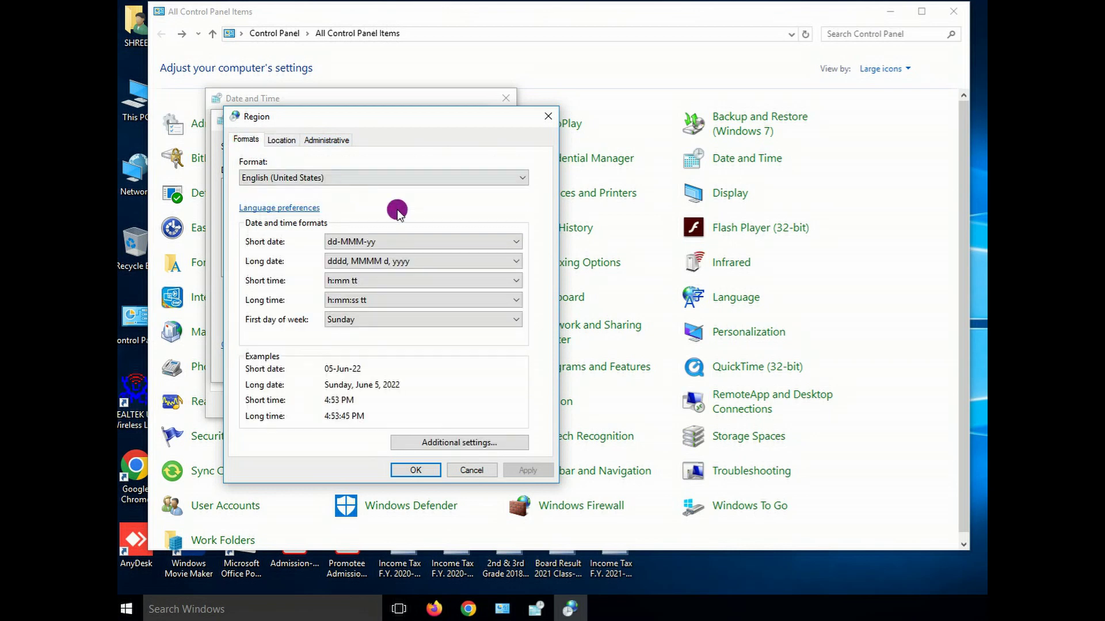
click(415, 471)
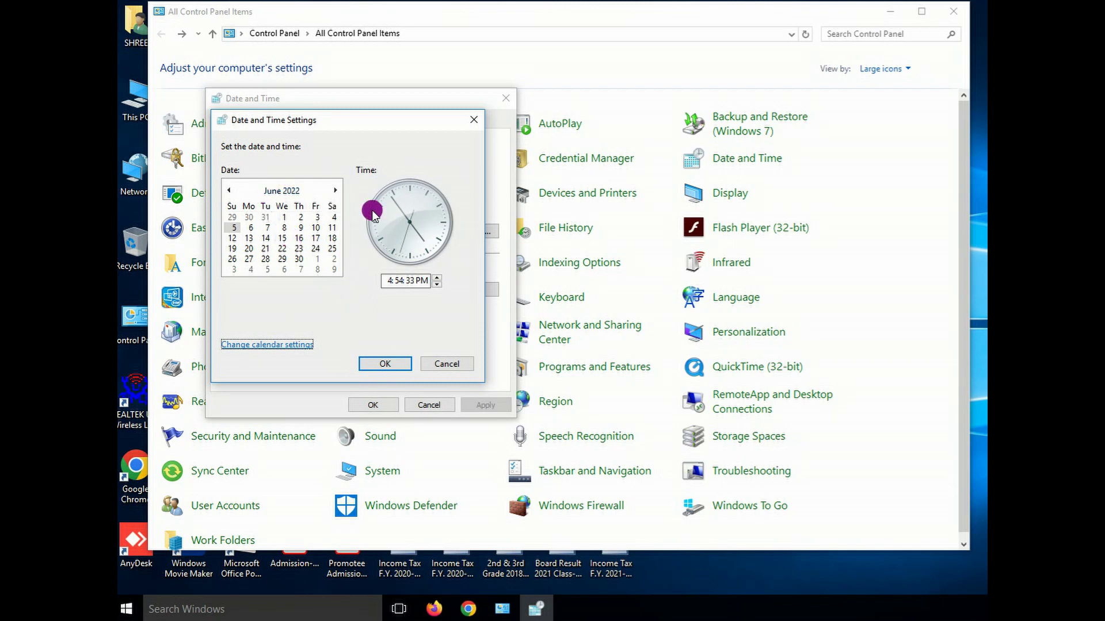
click(384, 364)
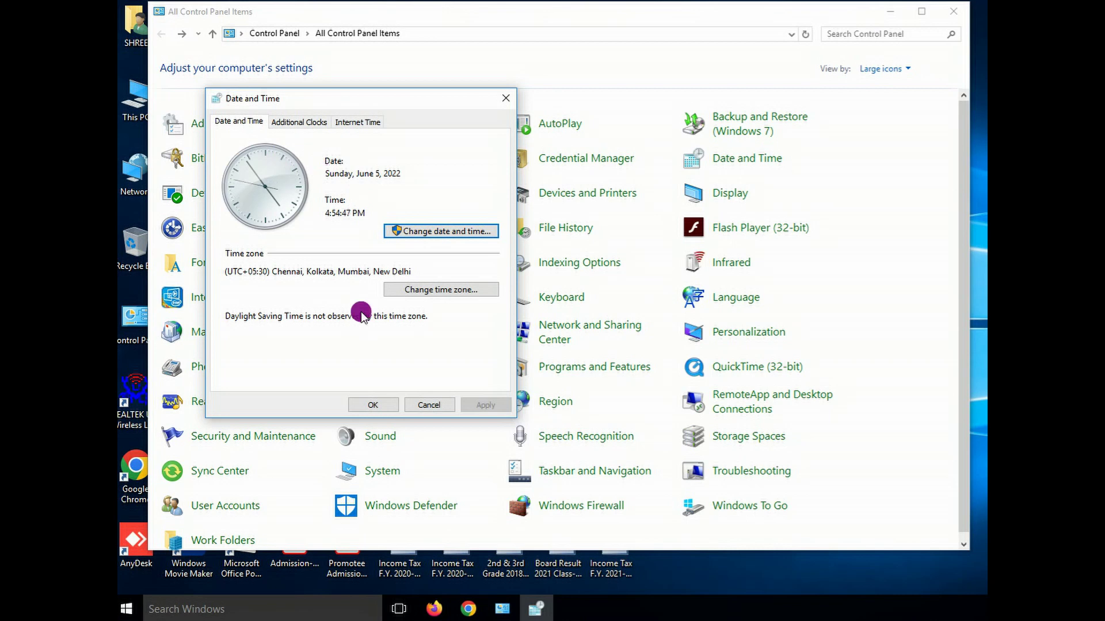
Set the time zone to (UTC+05:30) Chennai, Kolkata, Mumbai, New Delhi
click(443, 289)
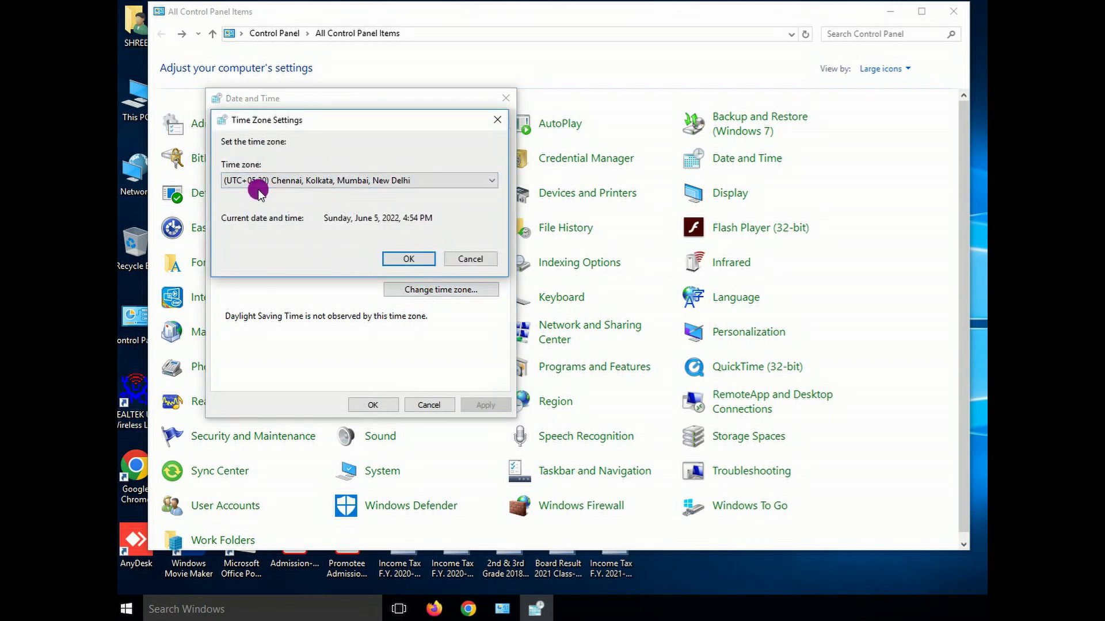
click(494, 180)
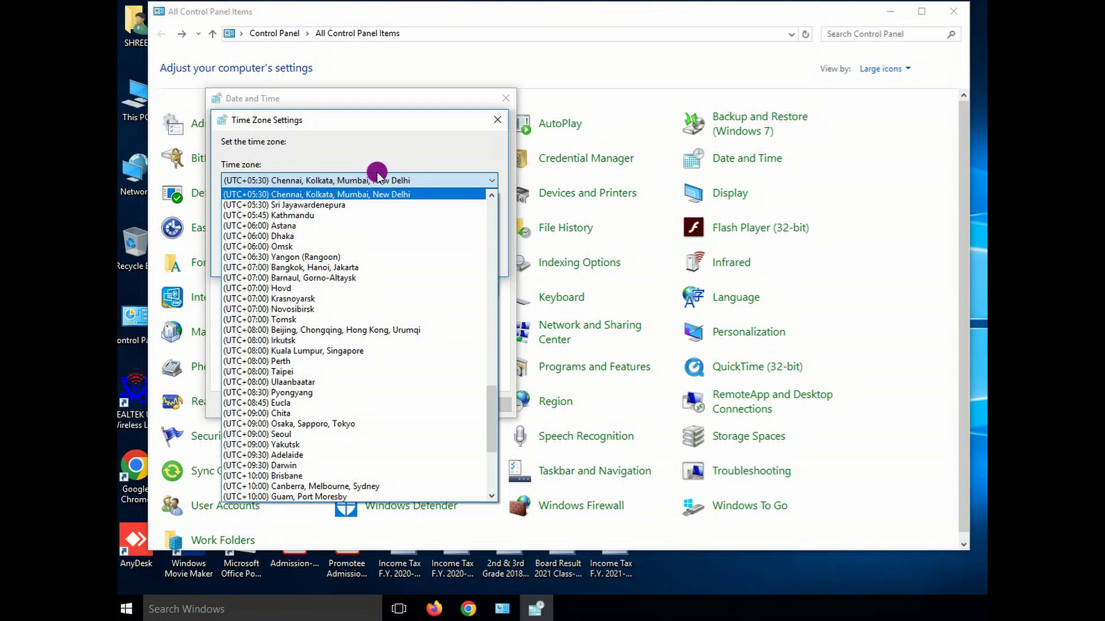
click(380, 193)
click(405, 260)
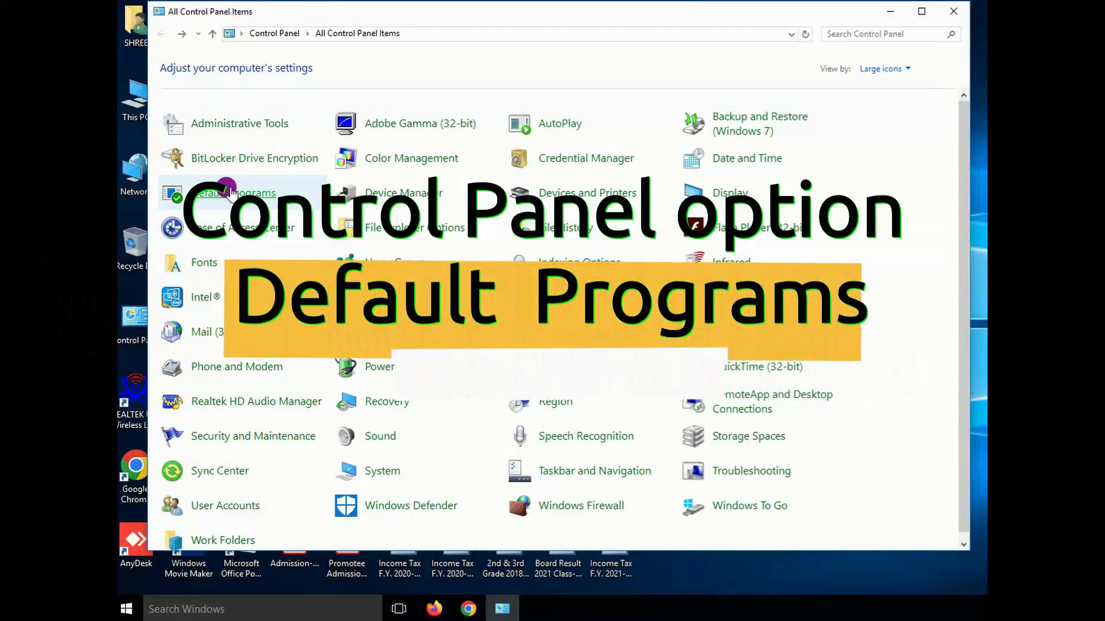
View the list of programs available as defaults in Default Programs and return to all Control Panel items
click(232, 192)
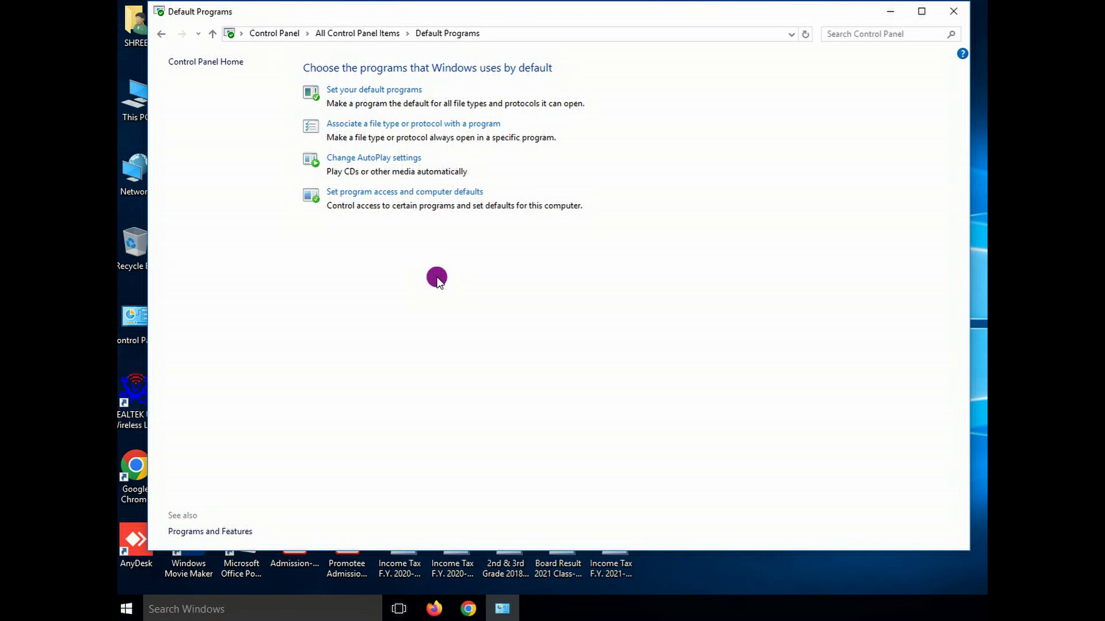
click(384, 91)
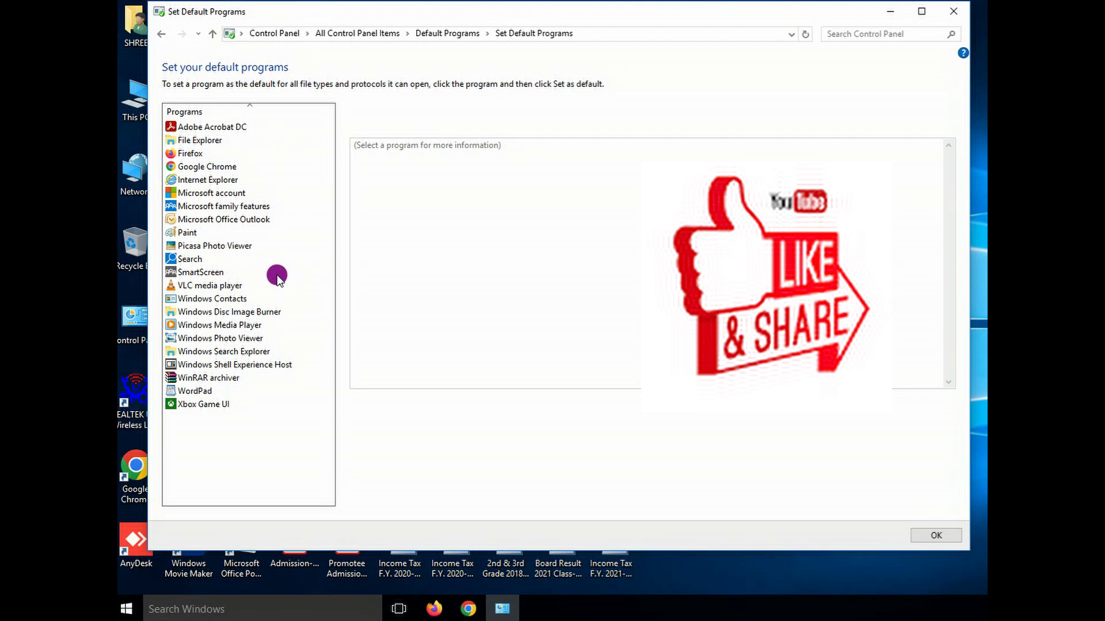
click(157, 33)
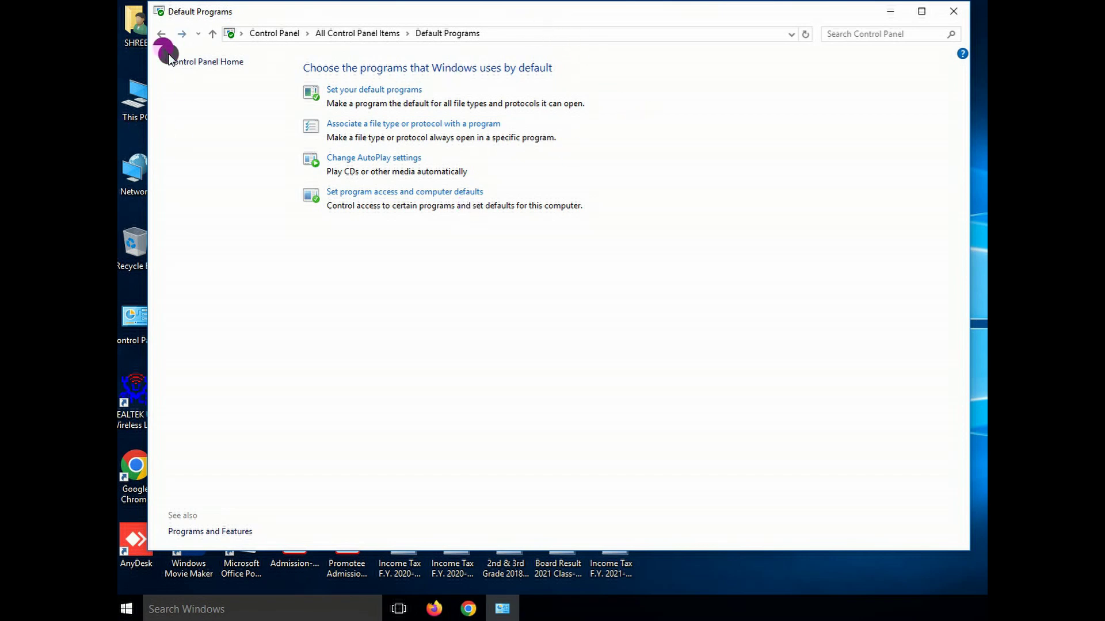
click(161, 36)
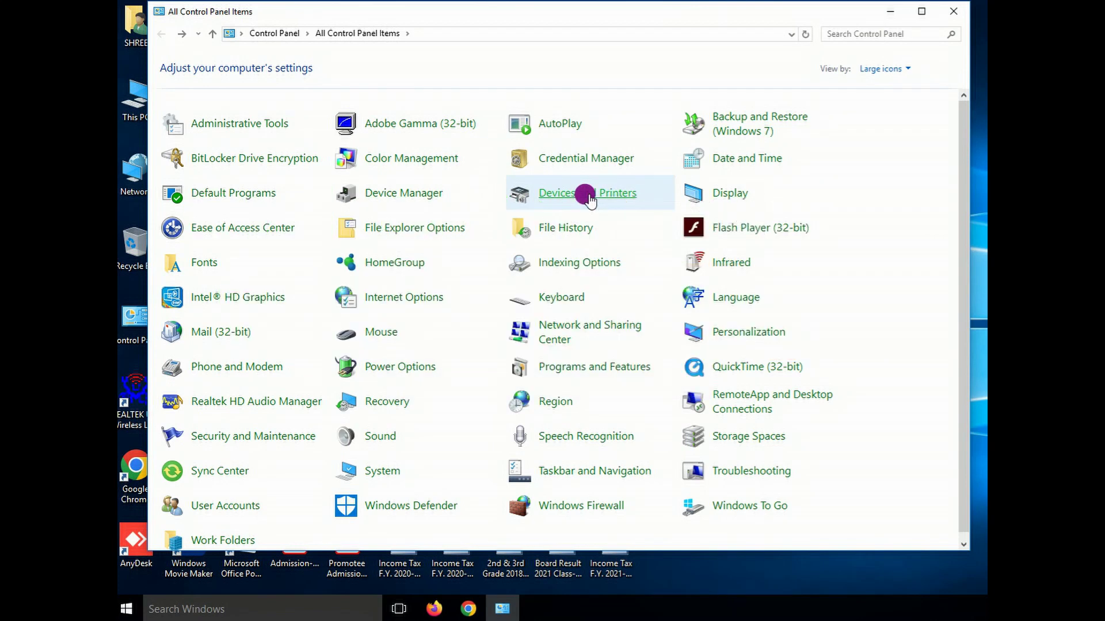
View Devices and Printers and open the Display settings, briefly showing the desktop
click(586, 195)
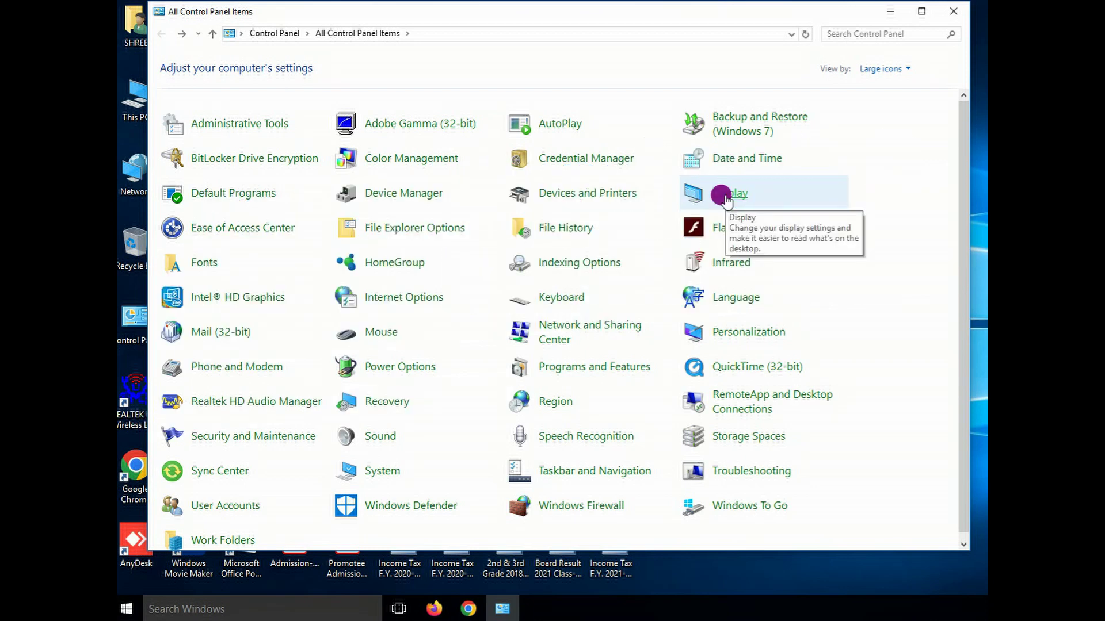
click(726, 197)
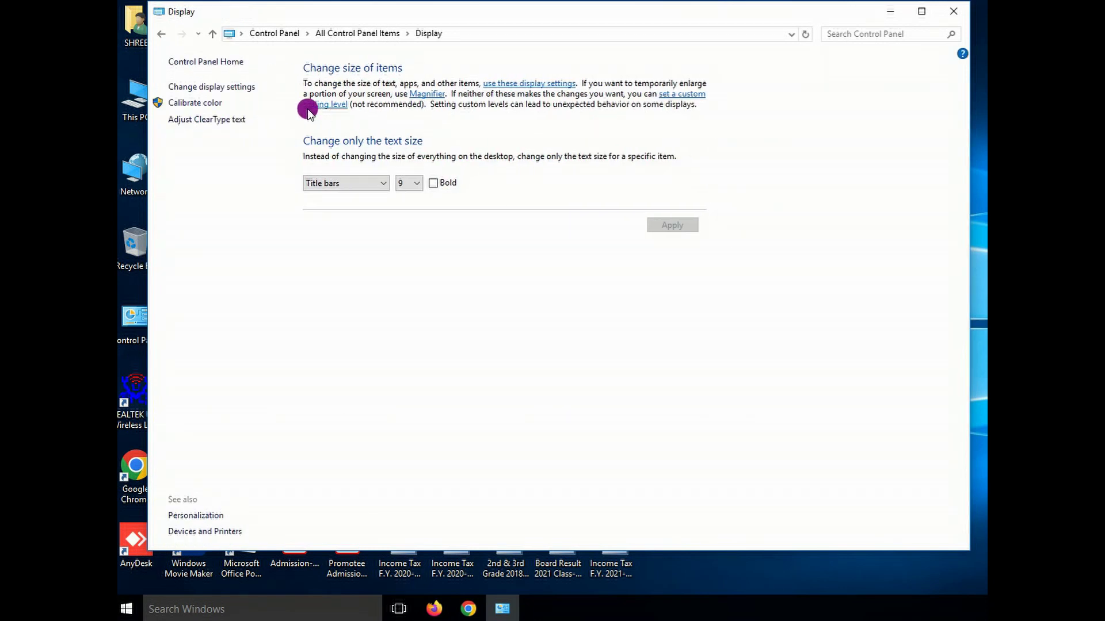
click(890, 11)
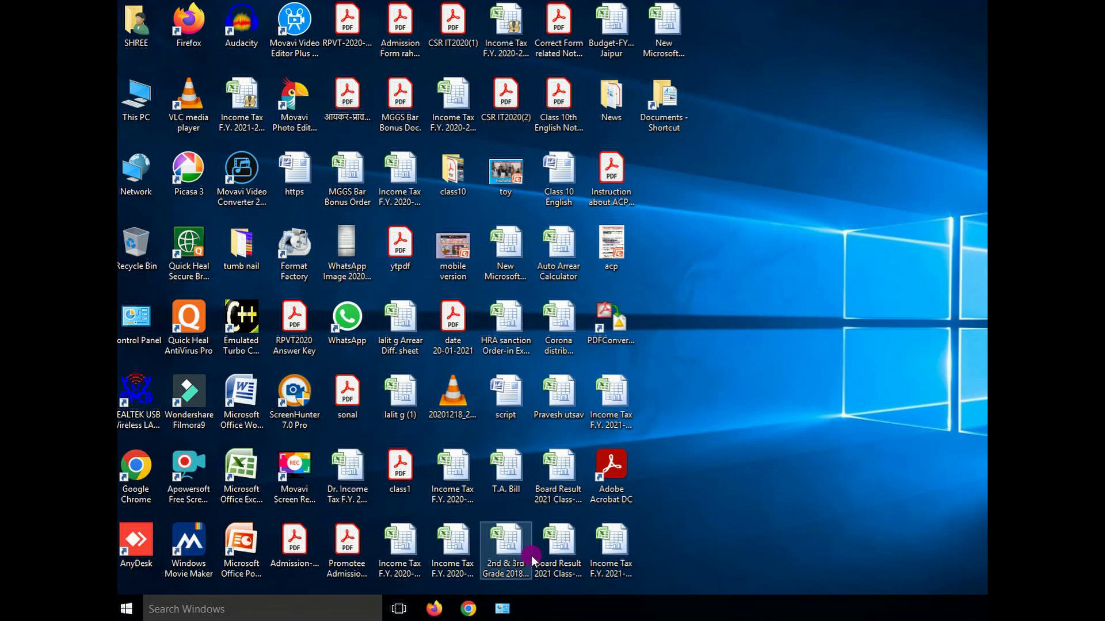
click(505, 610)
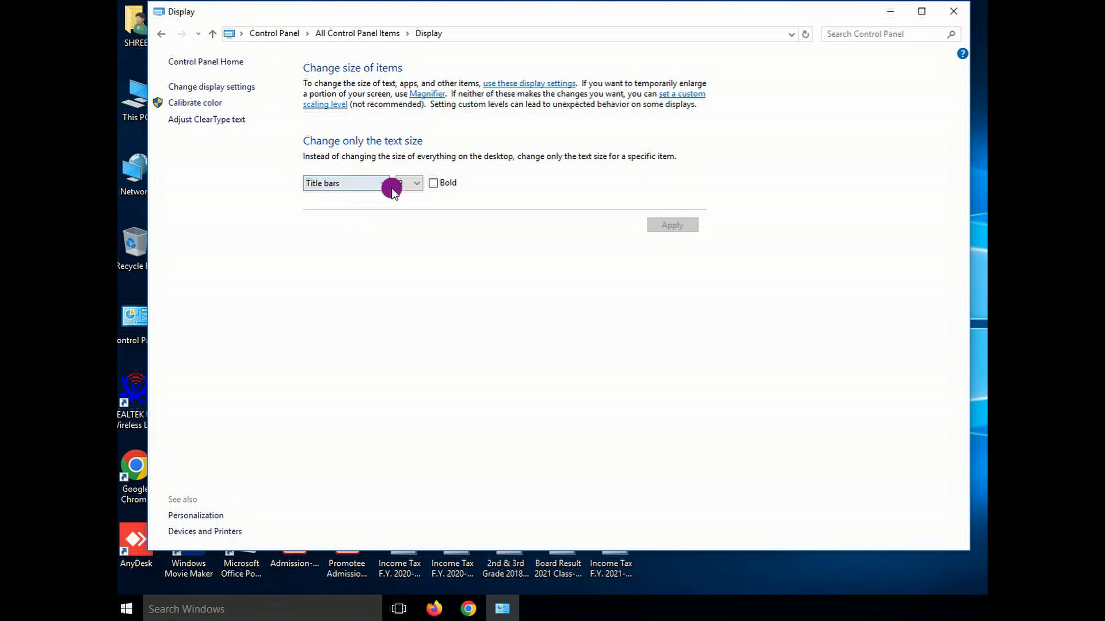
Set the title bar text size to 20 and apply it
click(417, 183)
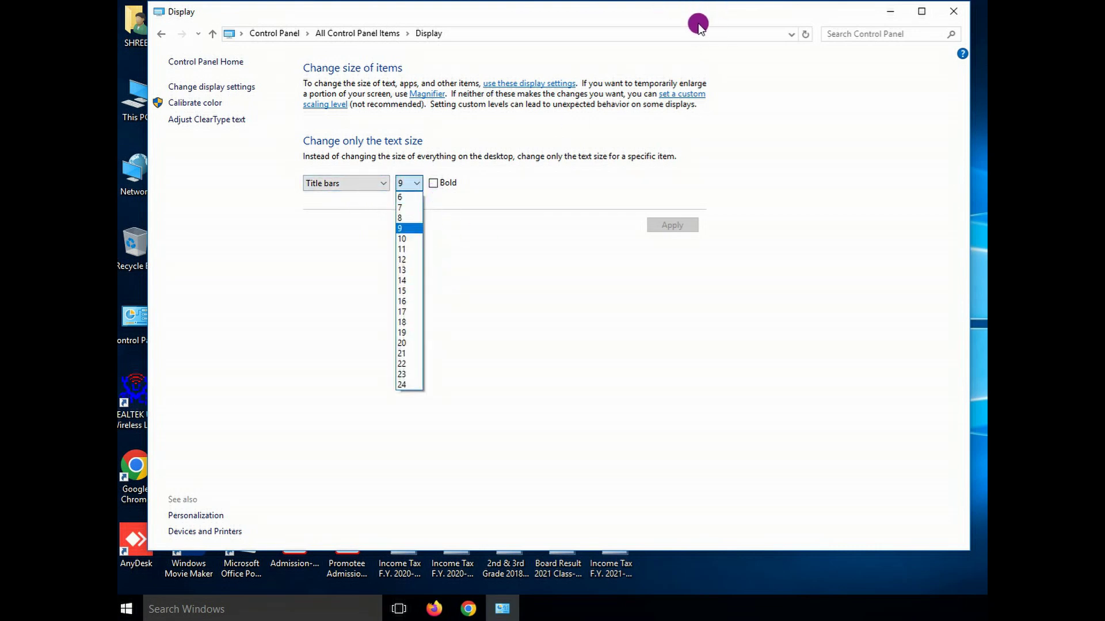
click(406, 343)
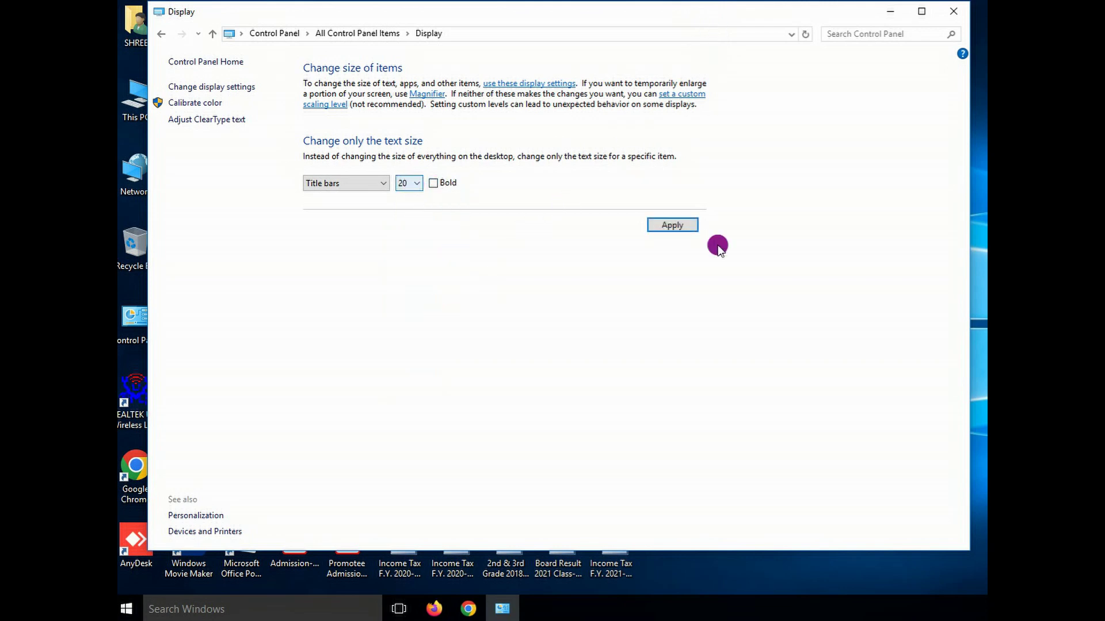
click(672, 224)
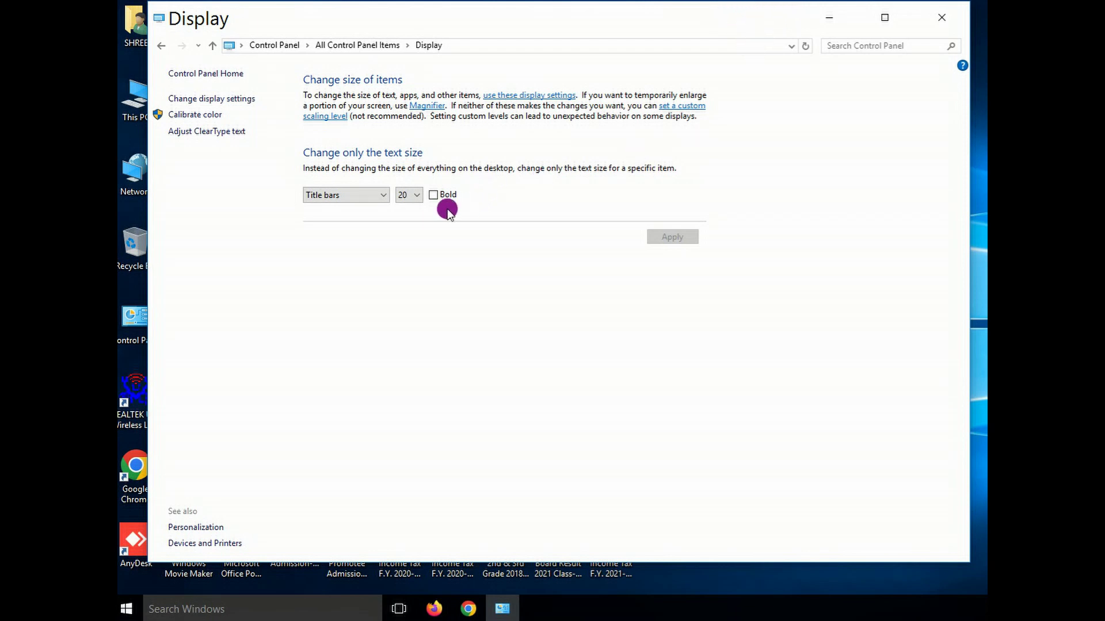
Set the title bar text size back to 9 and apply it
click(410, 194)
click(406, 240)
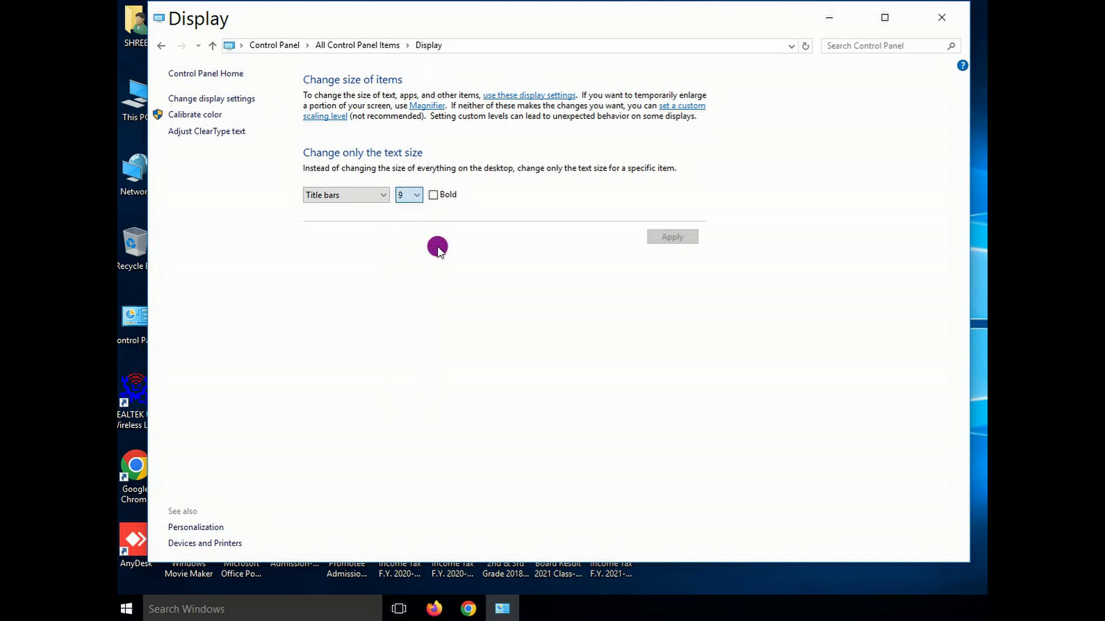
click(659, 238)
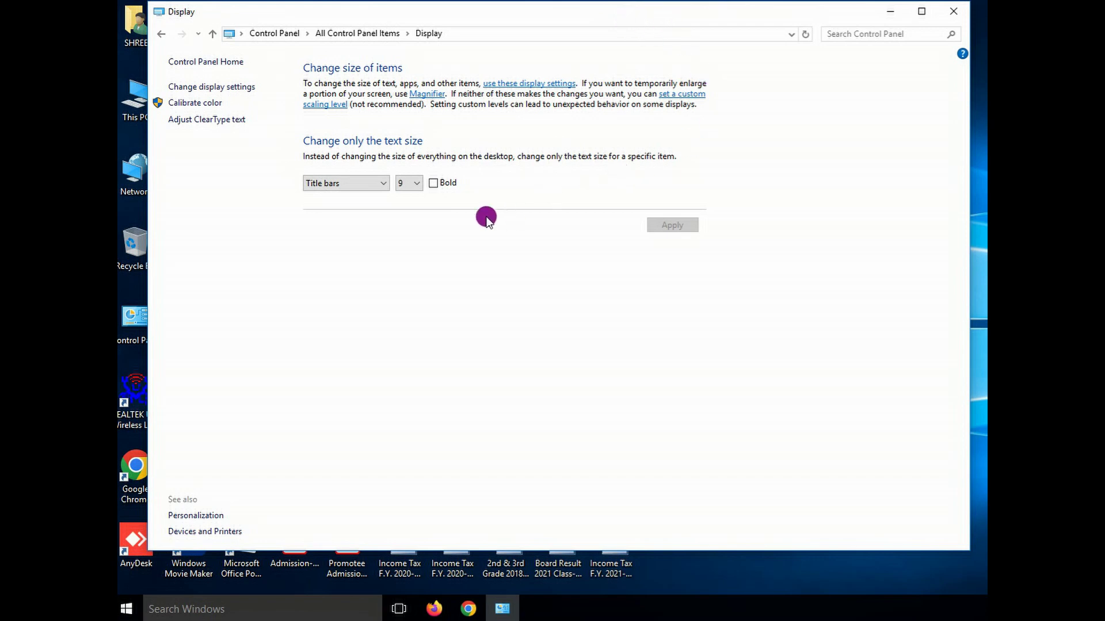
Apply bold to the title bar text, and turn bold off again
click(433, 184)
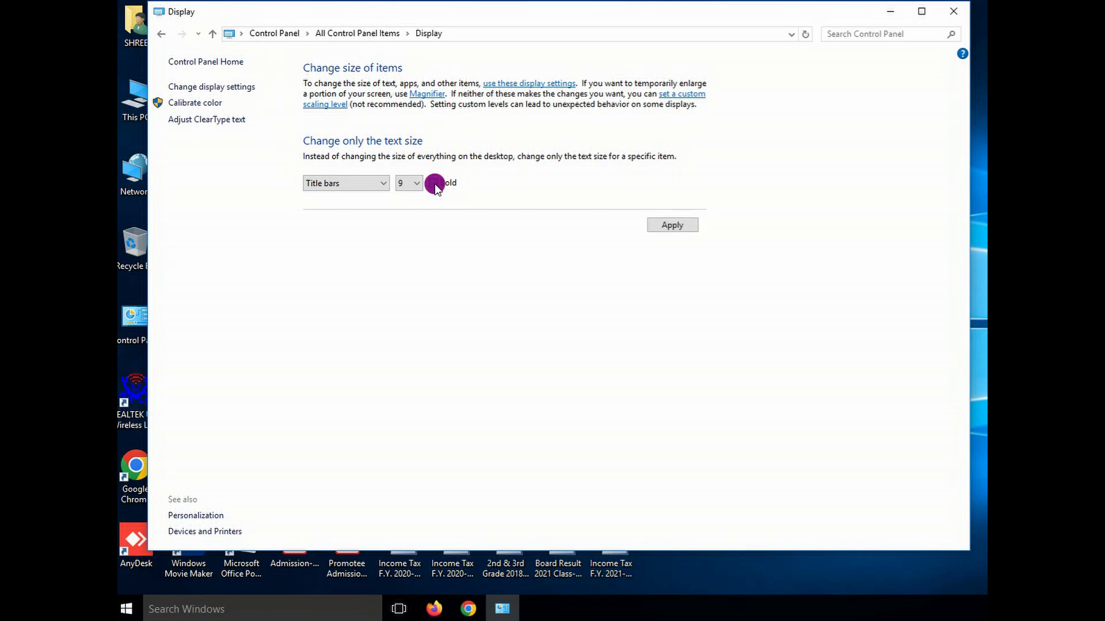
click(667, 226)
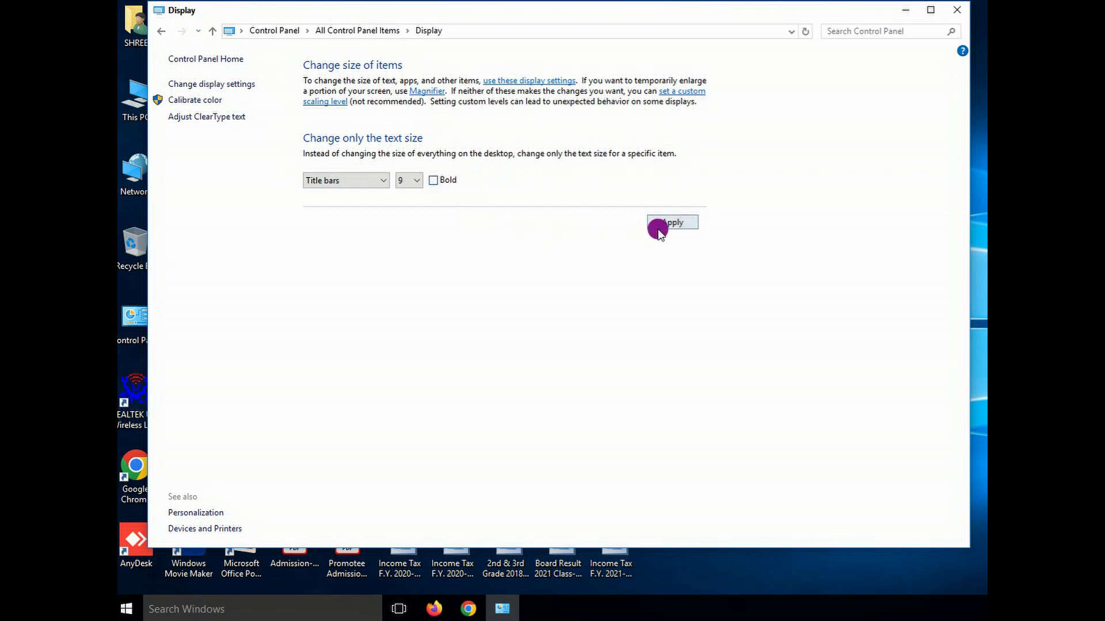
click(672, 223)
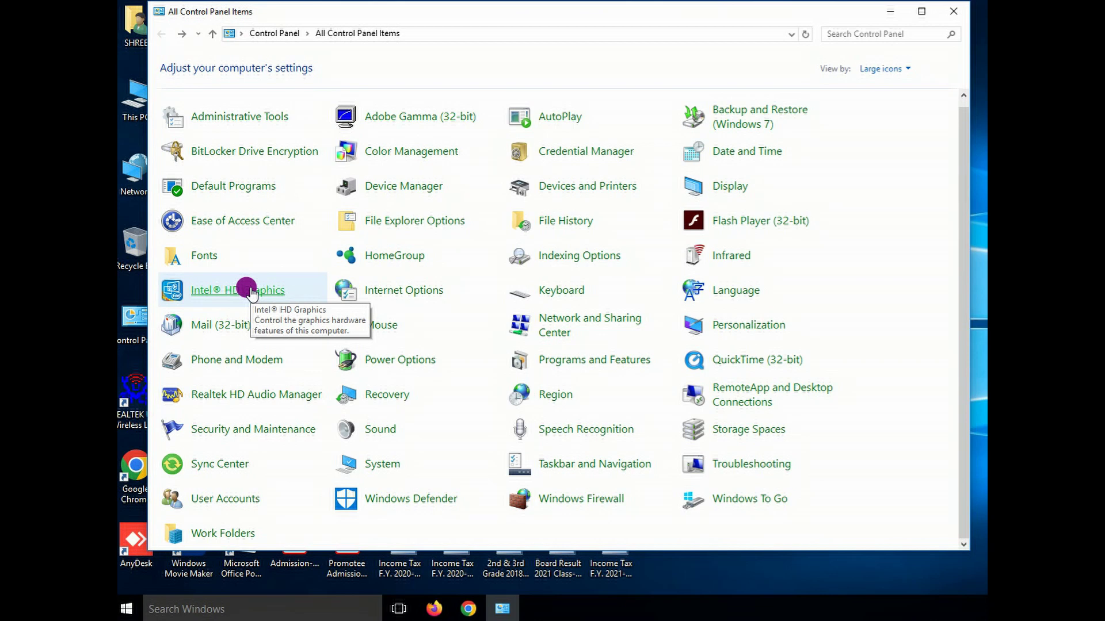
View the Intel HD Graphics Control Panel and close it
click(390, 307)
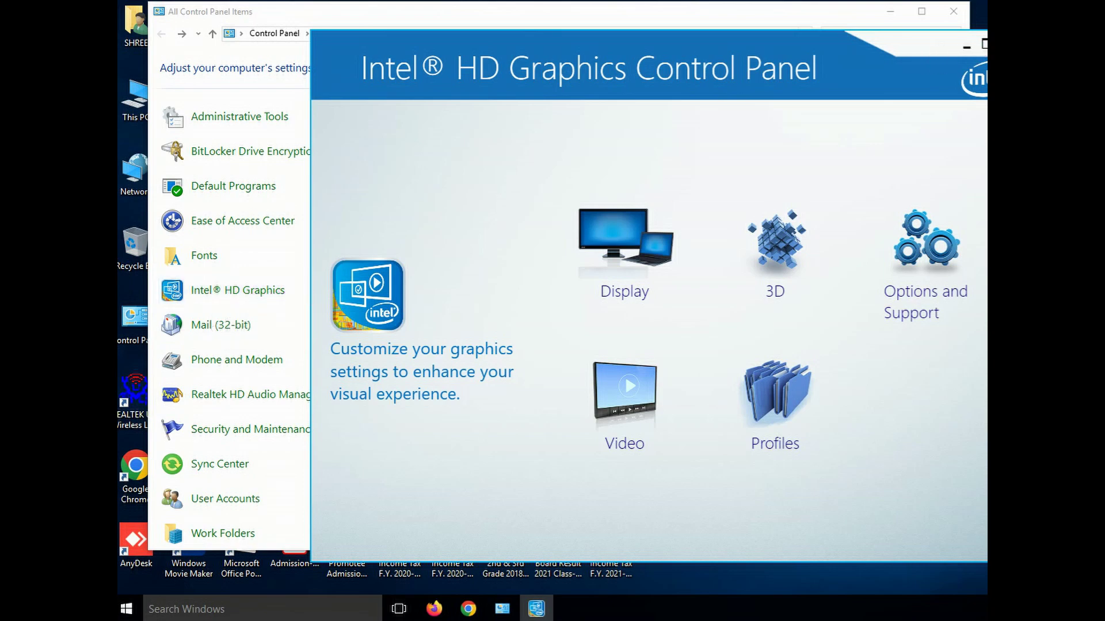
click(1007, 44)
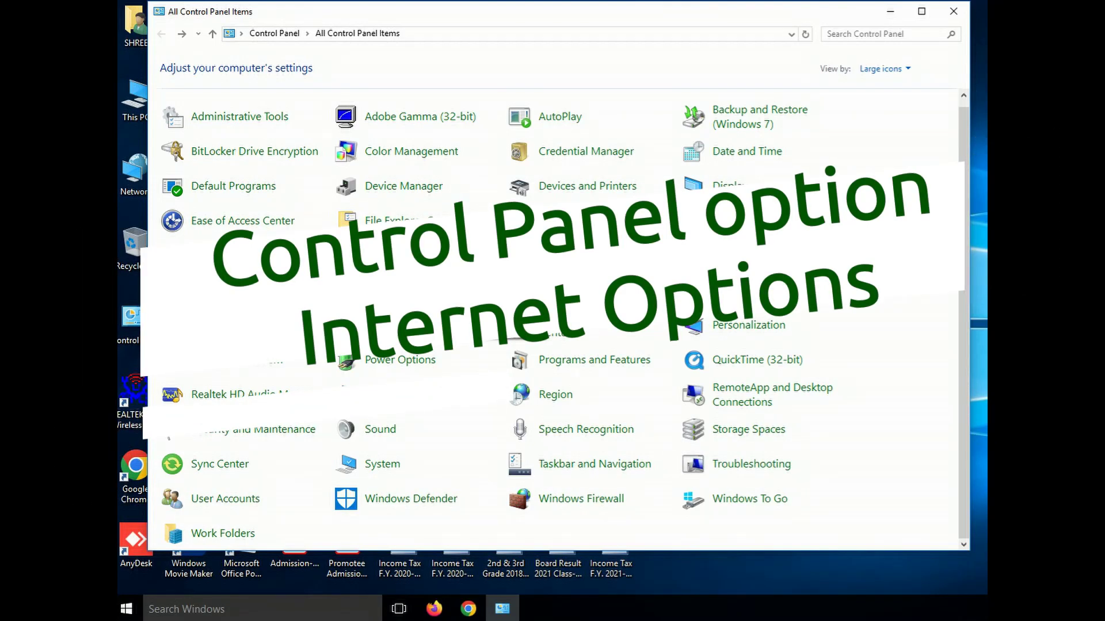
Review the Internet Options from the general, security, privacy and content settings through the connection settings, and cancel without changes
click(421, 275)
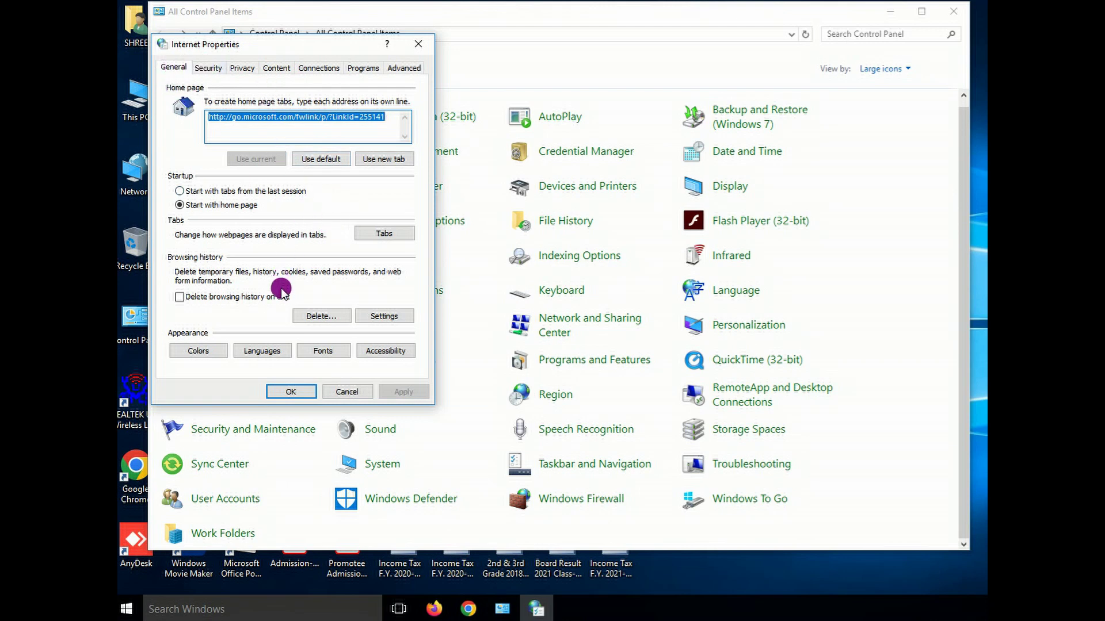
click(212, 71)
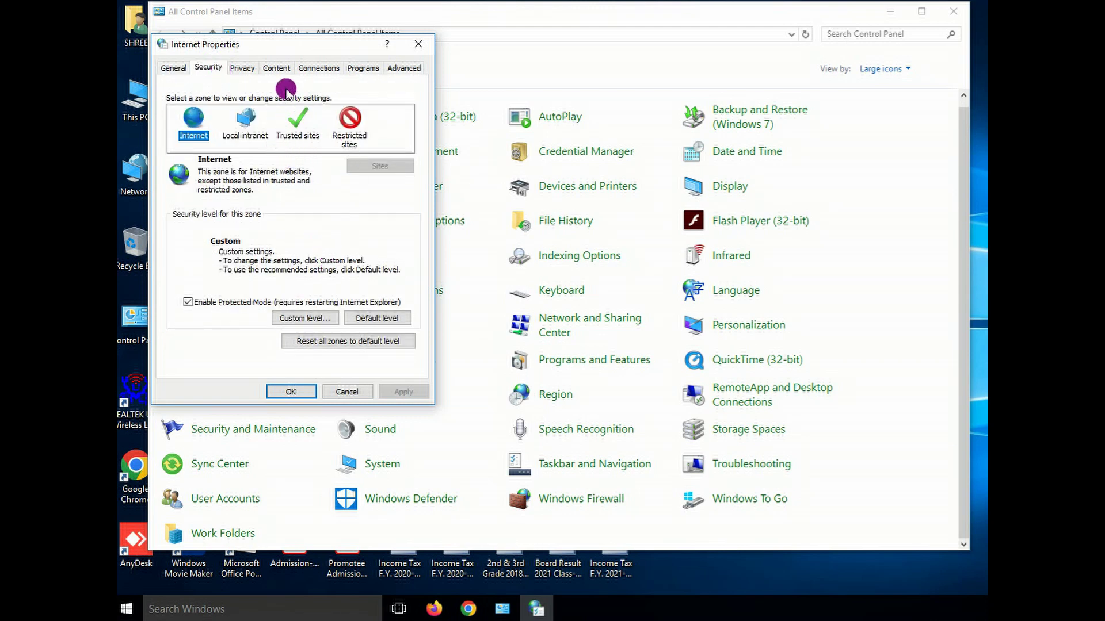
click(252, 70)
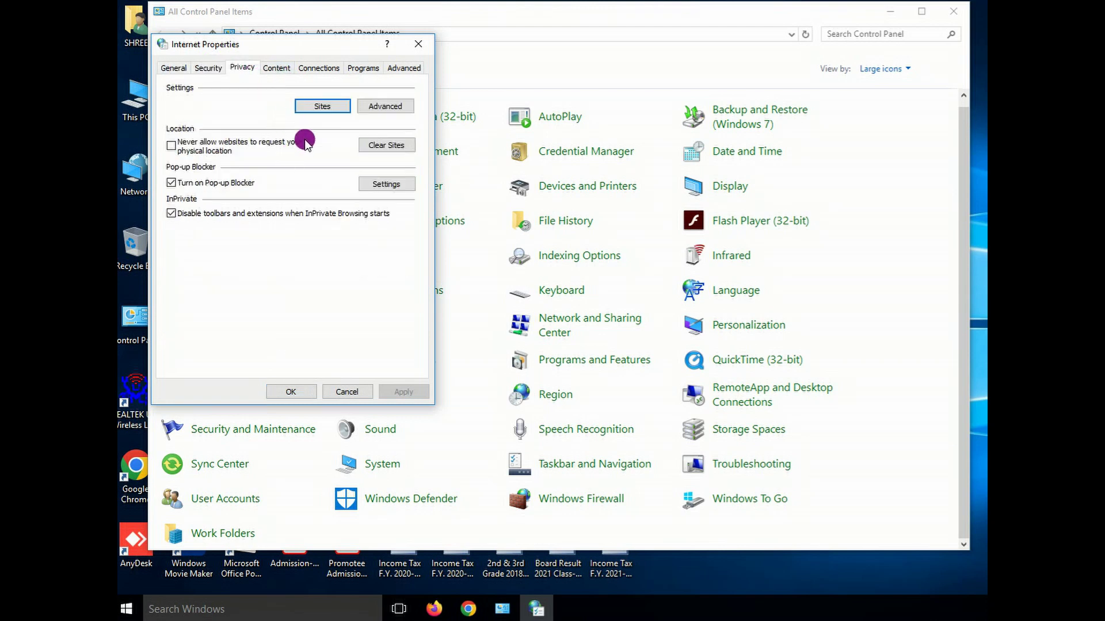
click(276, 69)
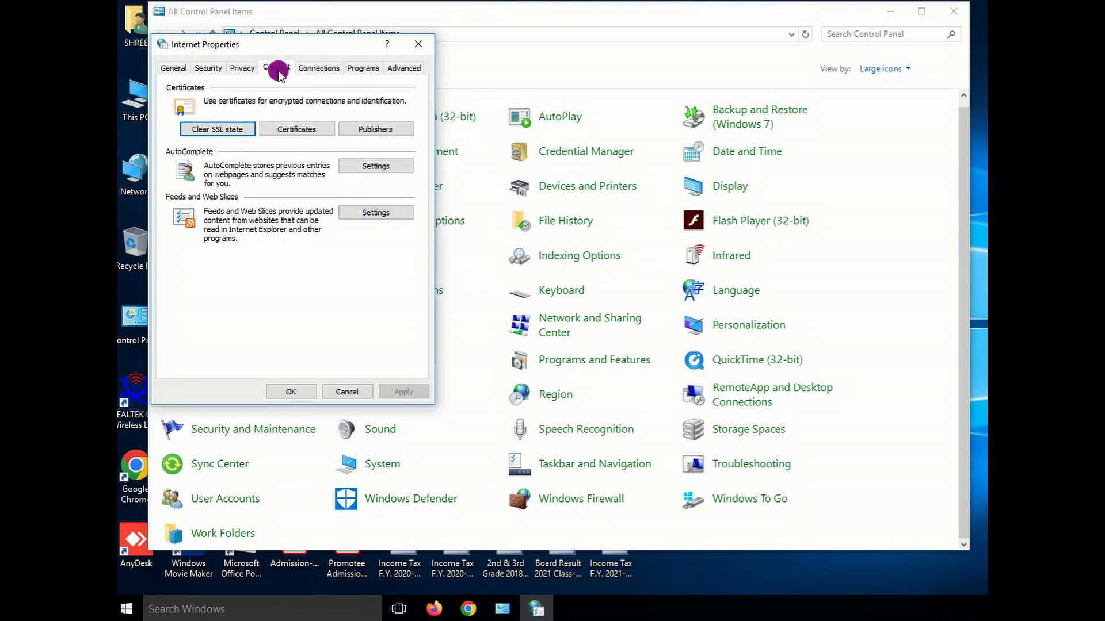
click(318, 67)
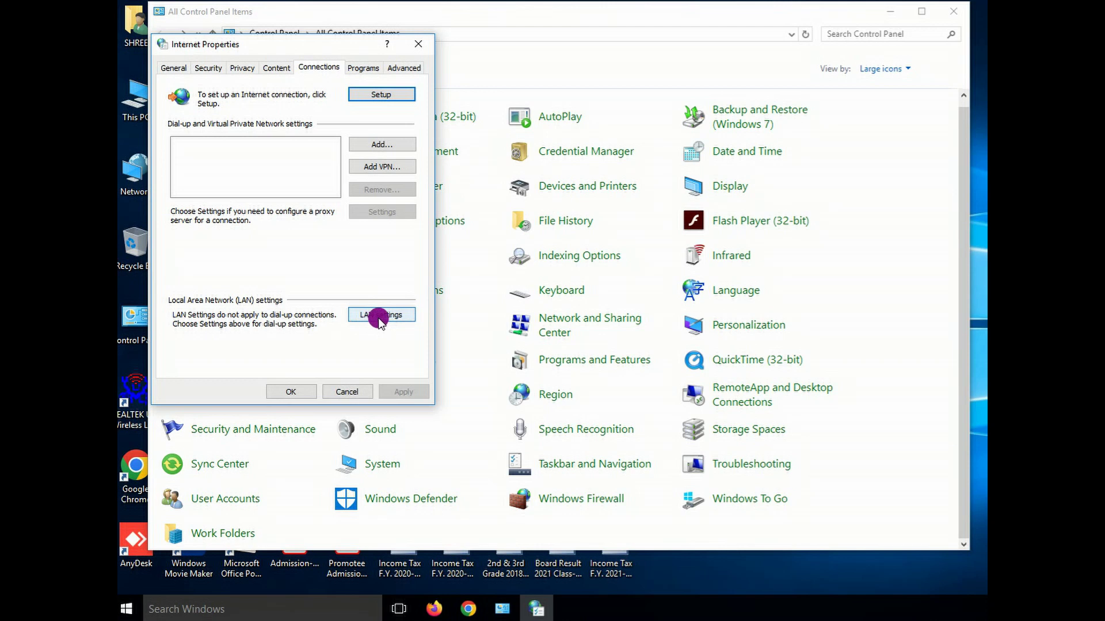
click(346, 394)
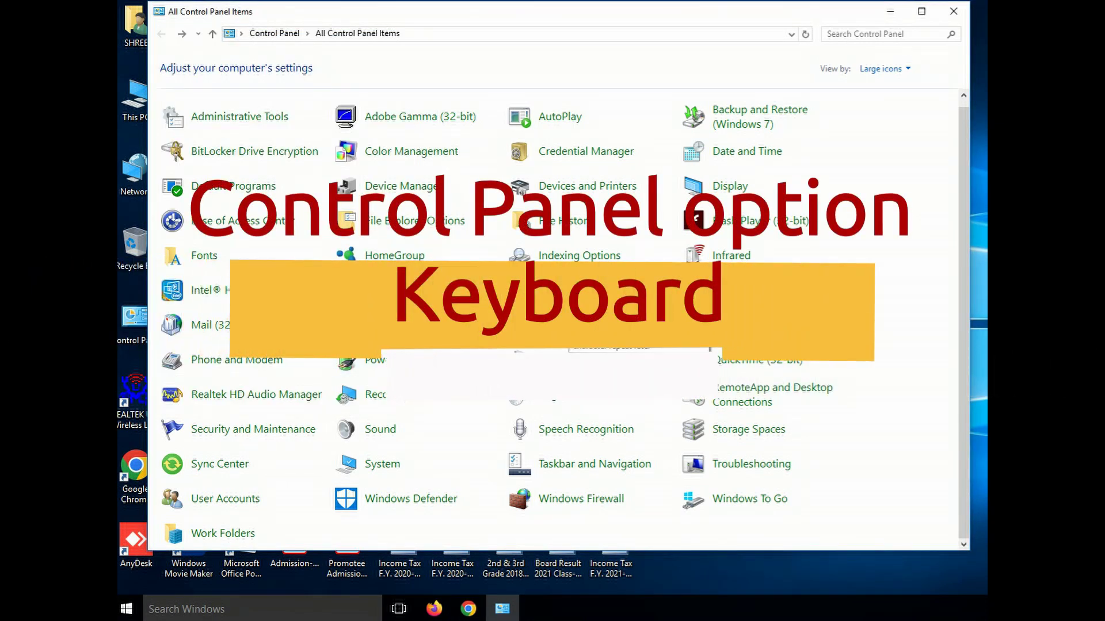
View the Keyboard speed and hardware properties, and cancel without changes
click(553, 290)
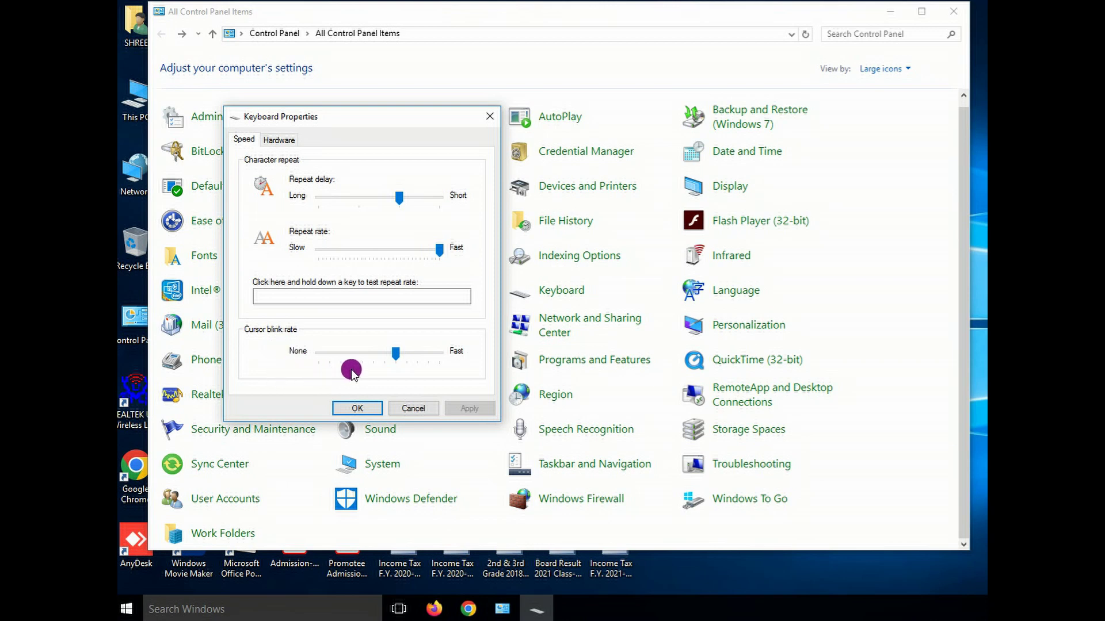
click(284, 144)
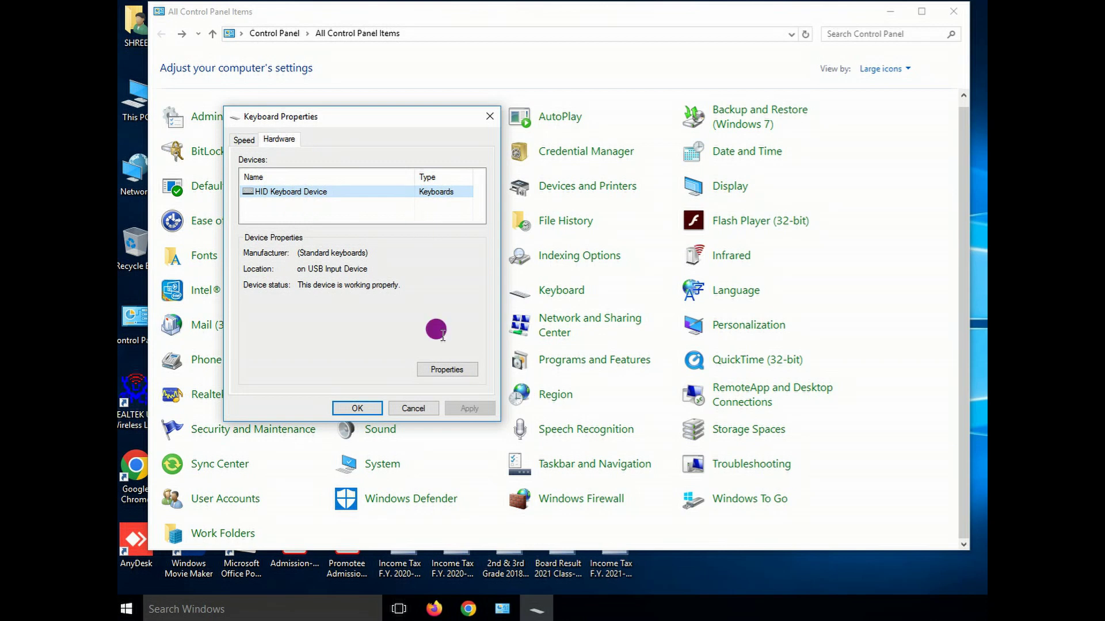
click(406, 408)
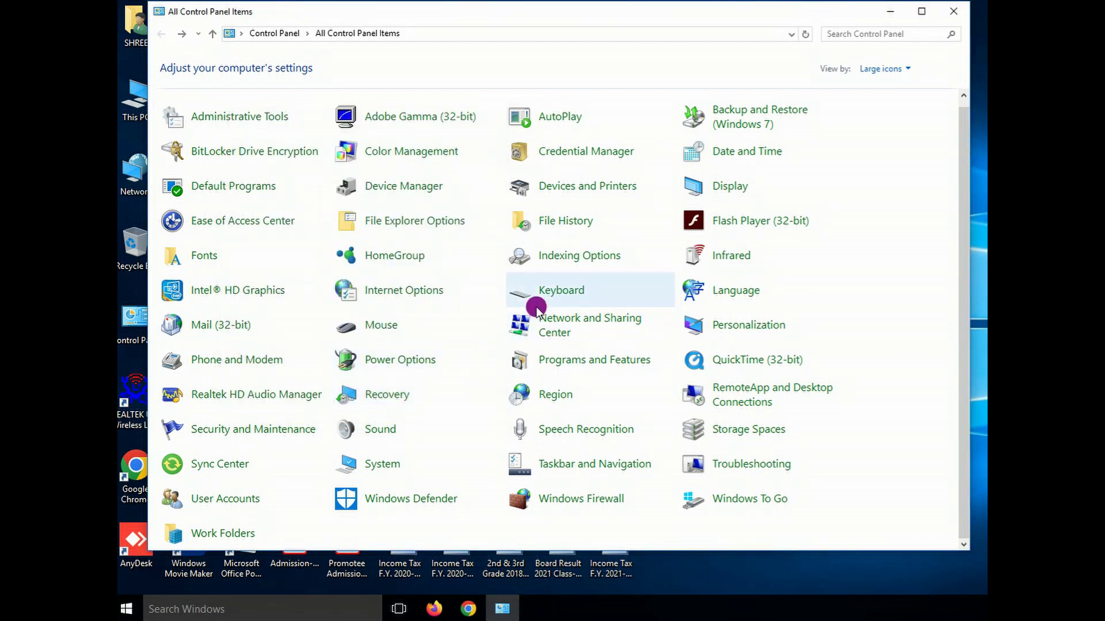
View the Language preferences and return to the list of all Control Panel items
click(733, 296)
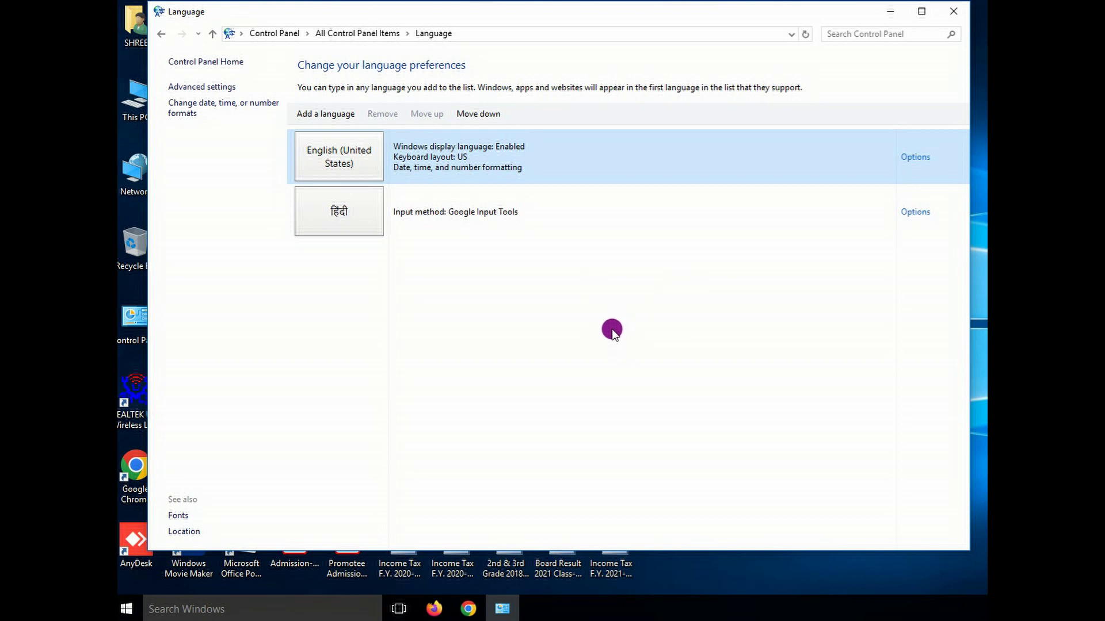
click(163, 35)
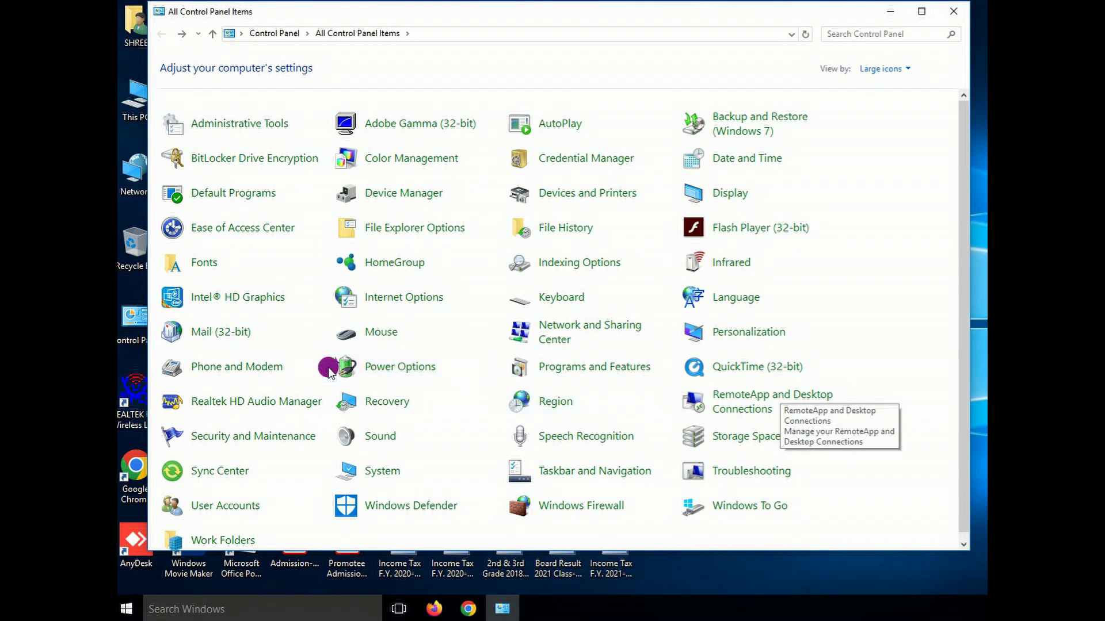
Review the Mouse properties for buttons, pointers, pointer options and wheel, and close them
click(384, 342)
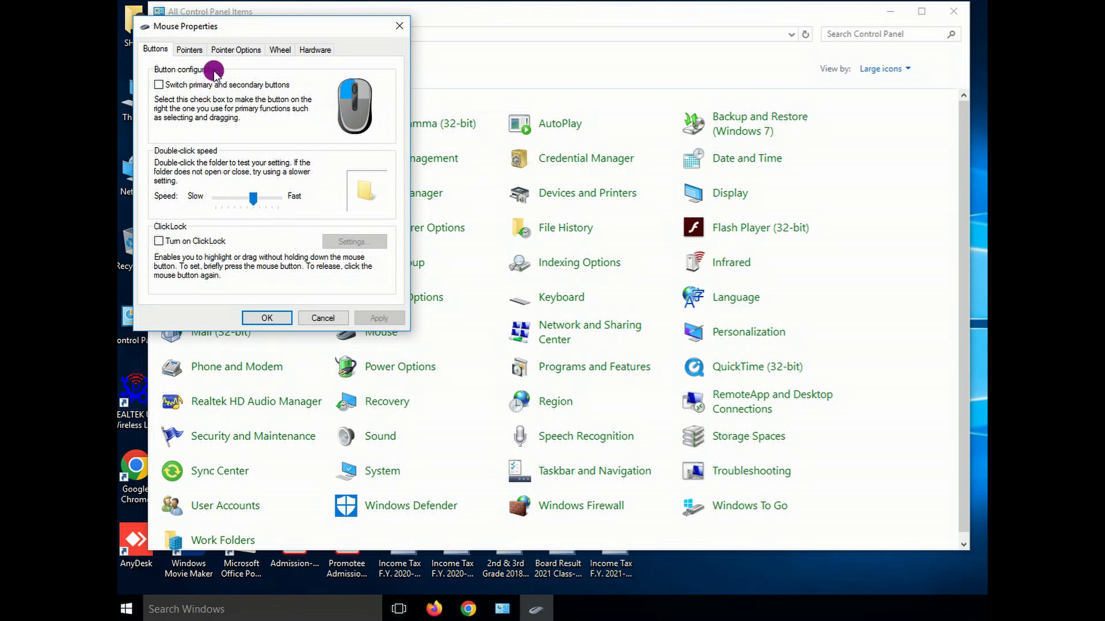
click(190, 50)
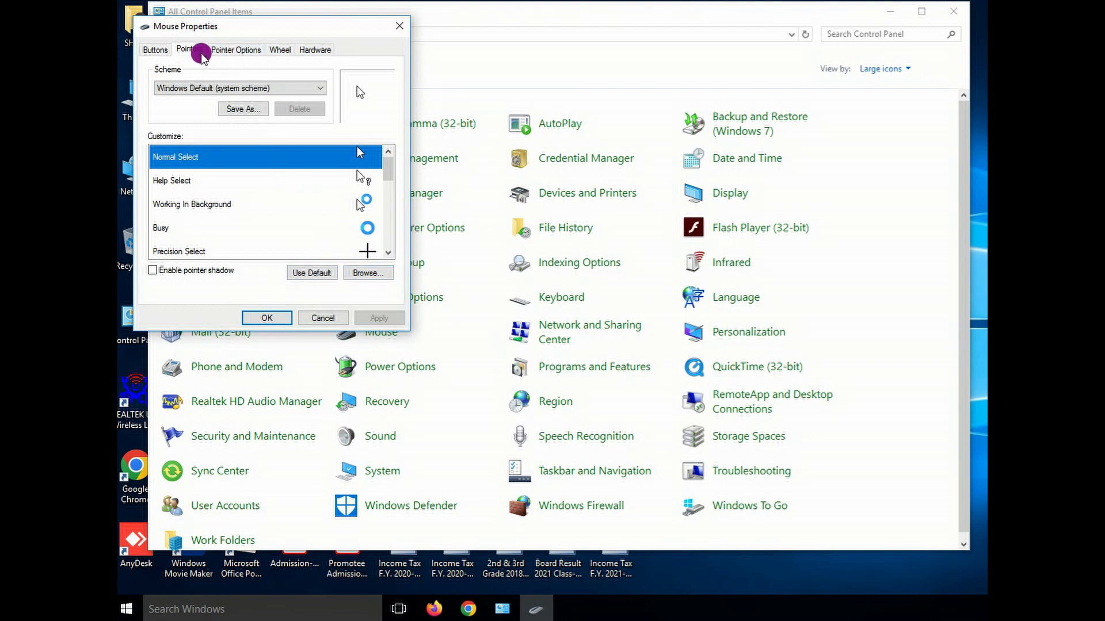
click(235, 50)
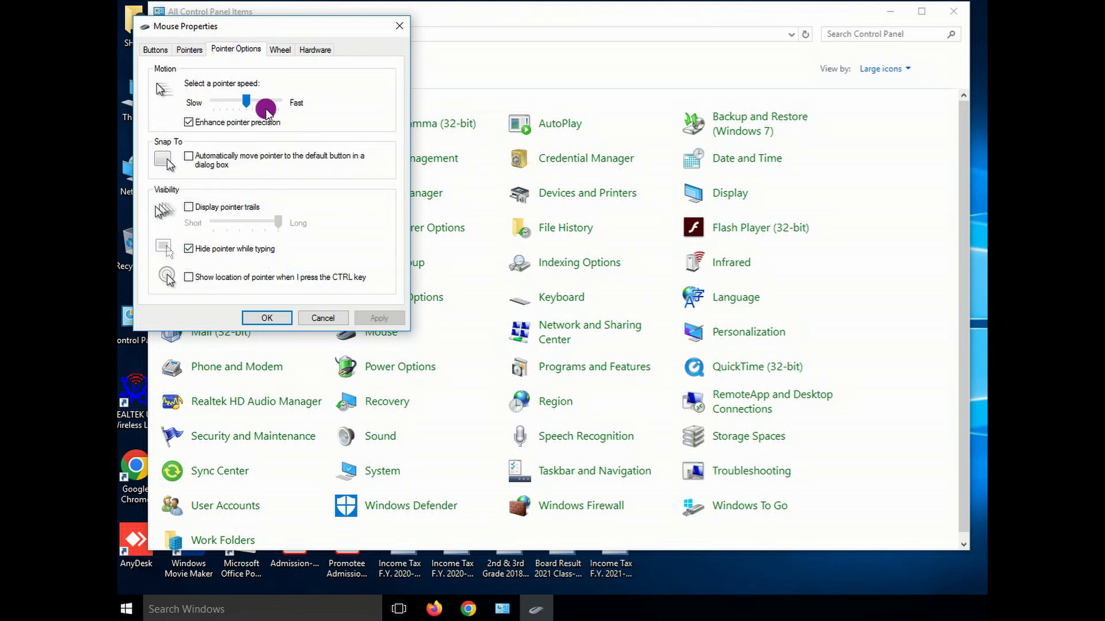
click(283, 51)
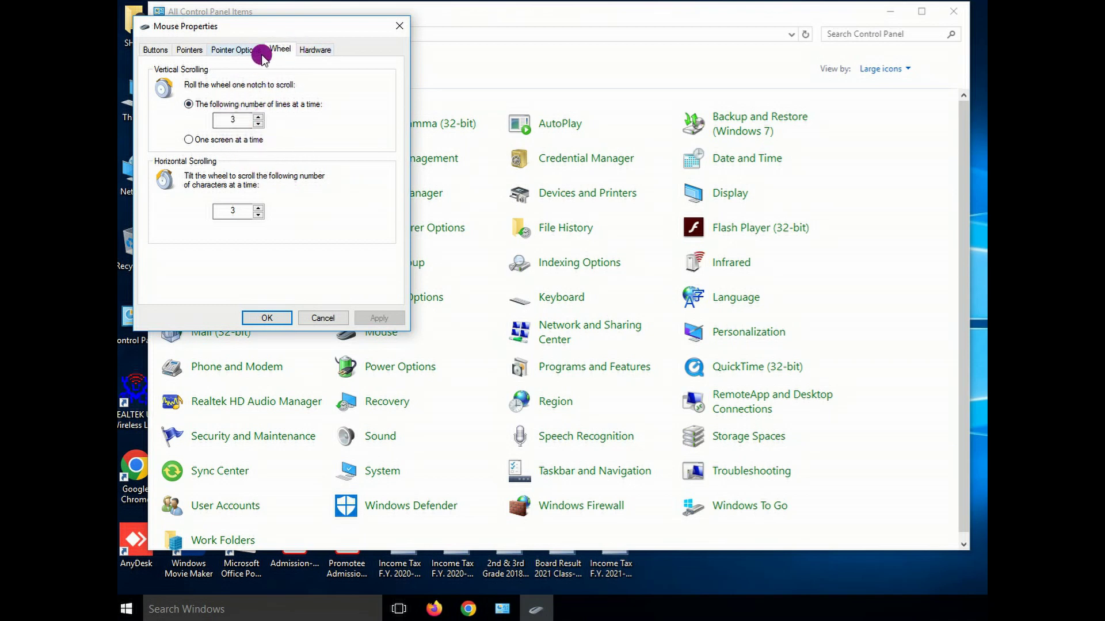
click(155, 50)
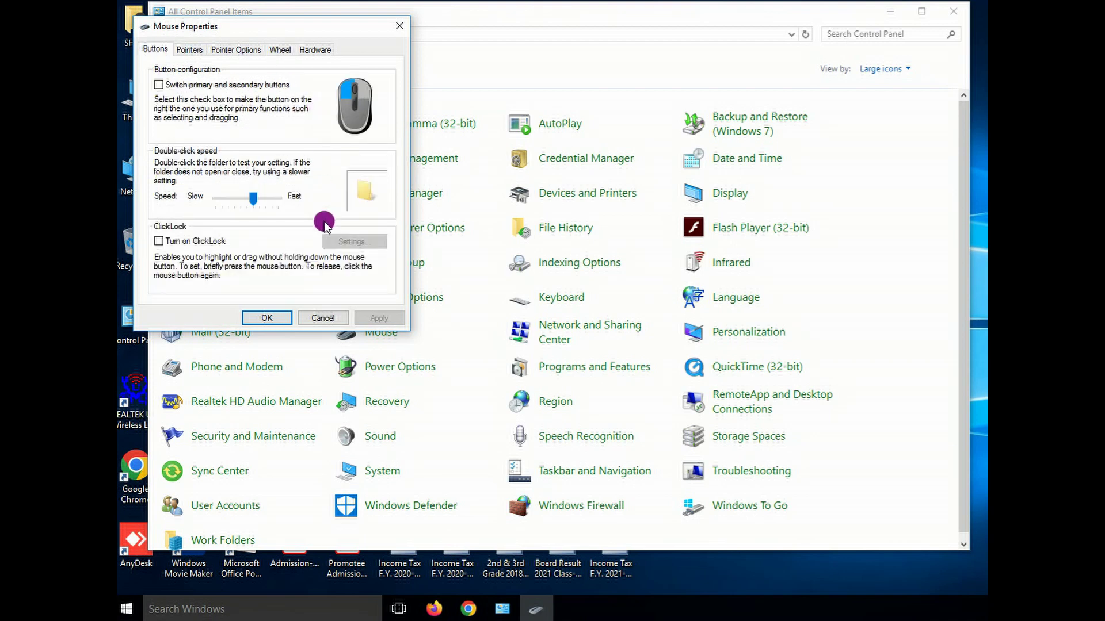
click(267, 318)
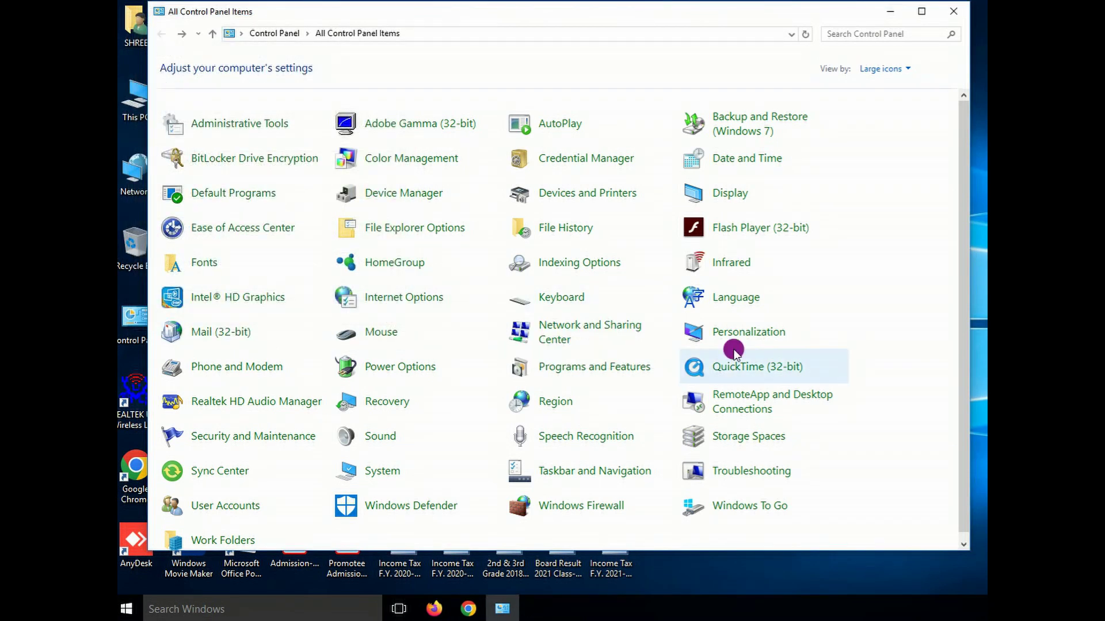
View the Network and Sharing Center
click(569, 332)
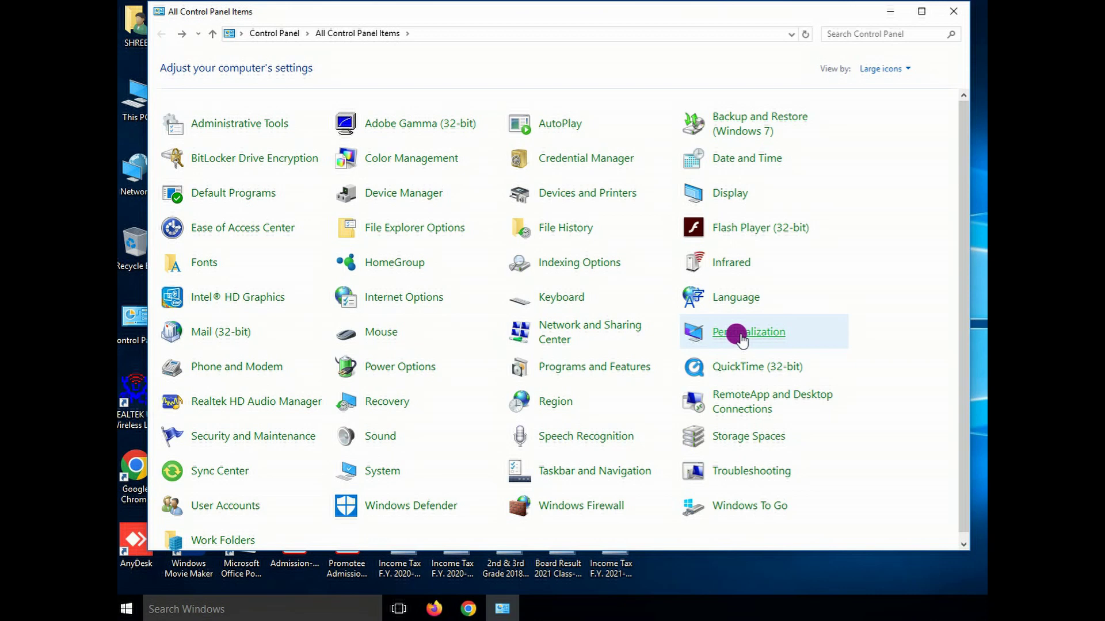
Open the Personalization settings and check the current desktop background, returning to the theme list
click(746, 336)
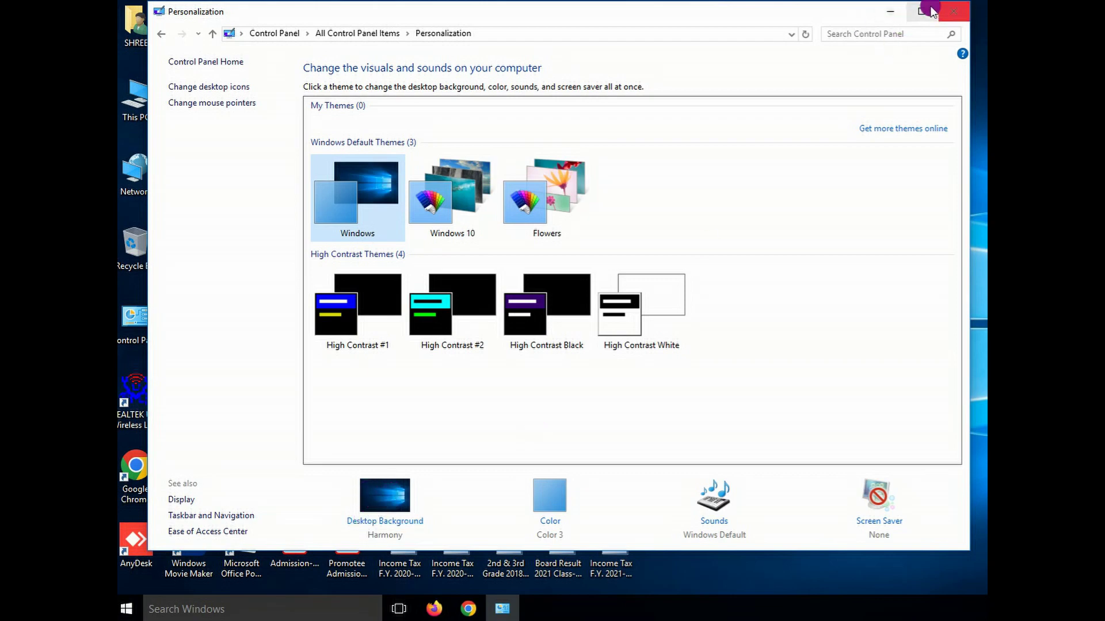
click(893, 12)
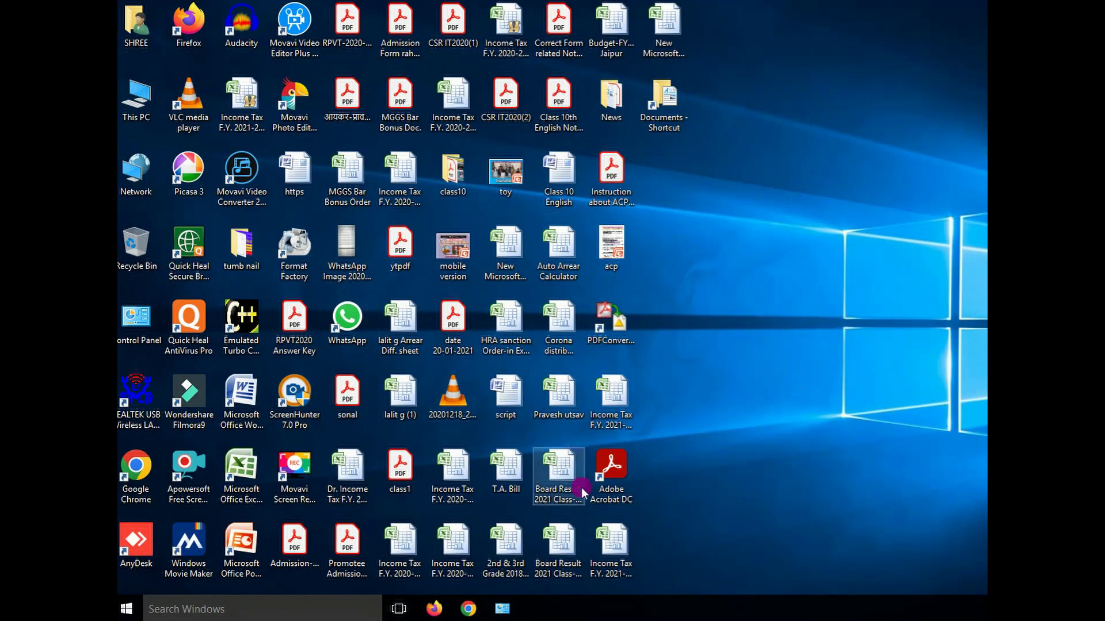
click(505, 611)
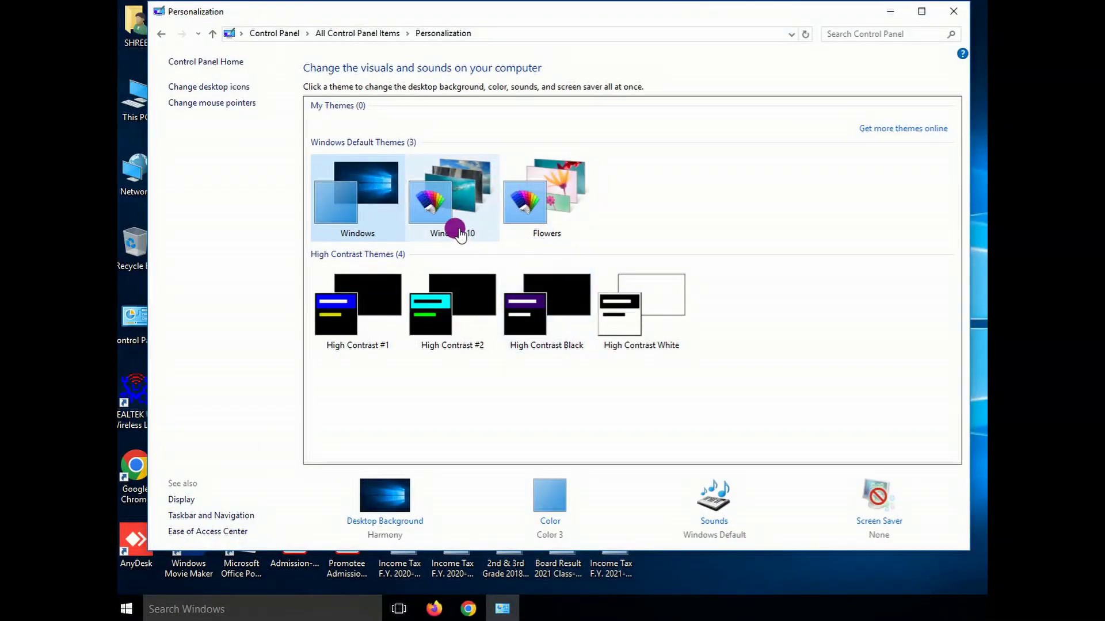
Apply the Windows 10 theme, check the desktop with it, and switch back to the Windows theme
click(436, 216)
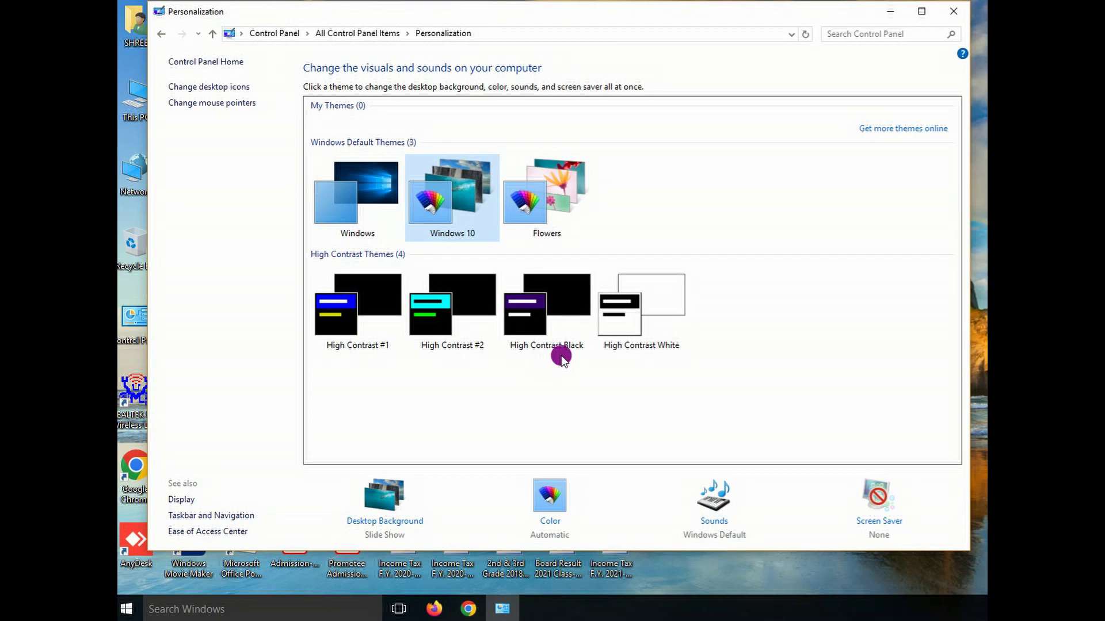
click(890, 11)
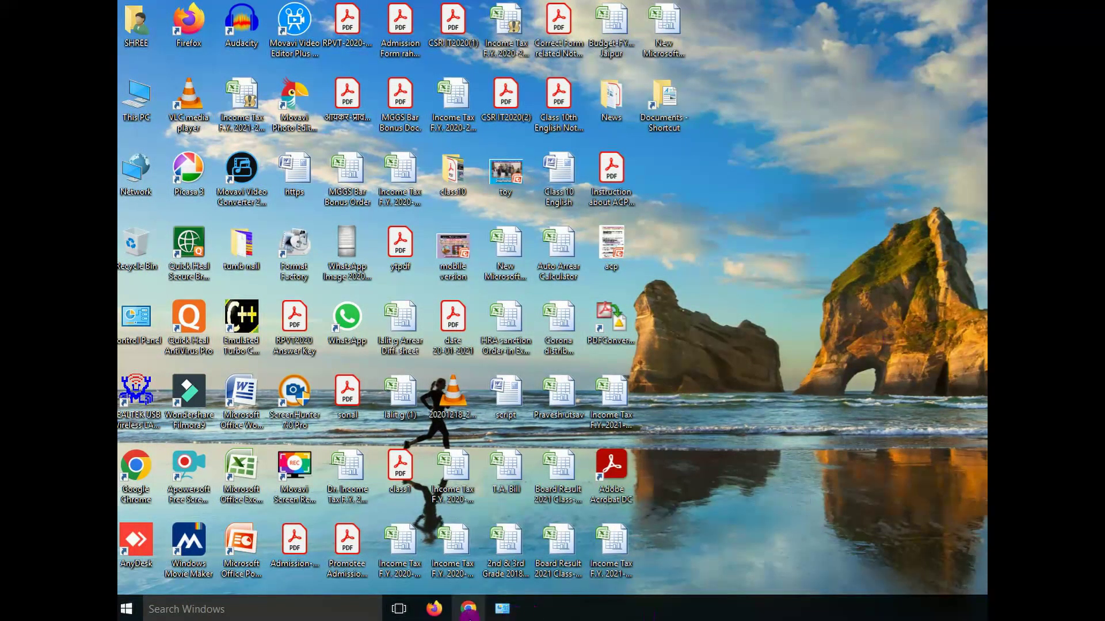
click(501, 608)
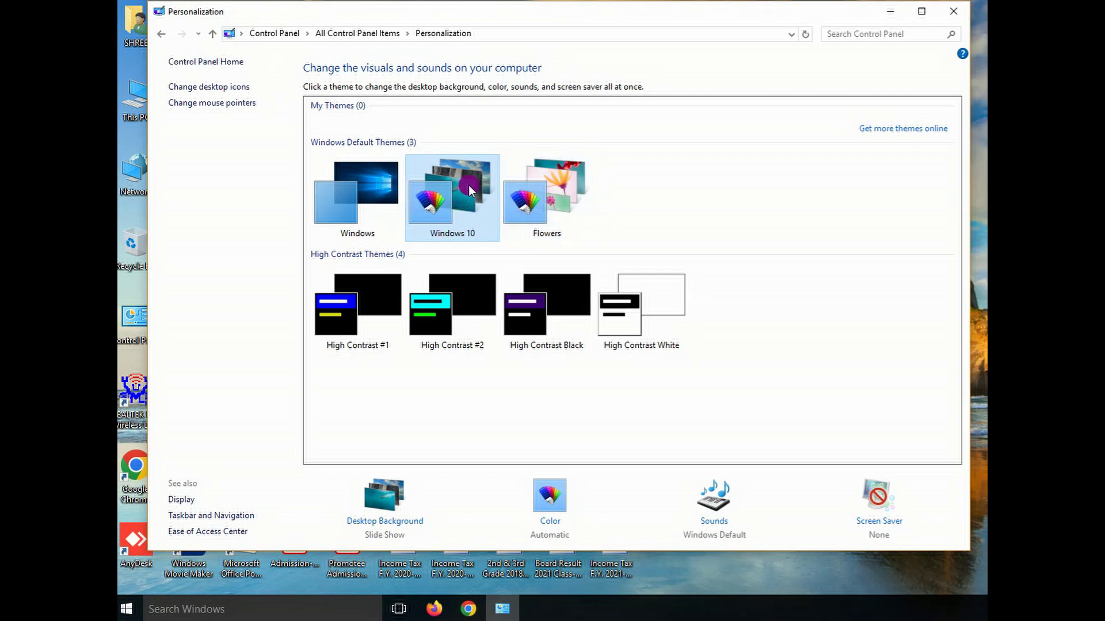
click(373, 196)
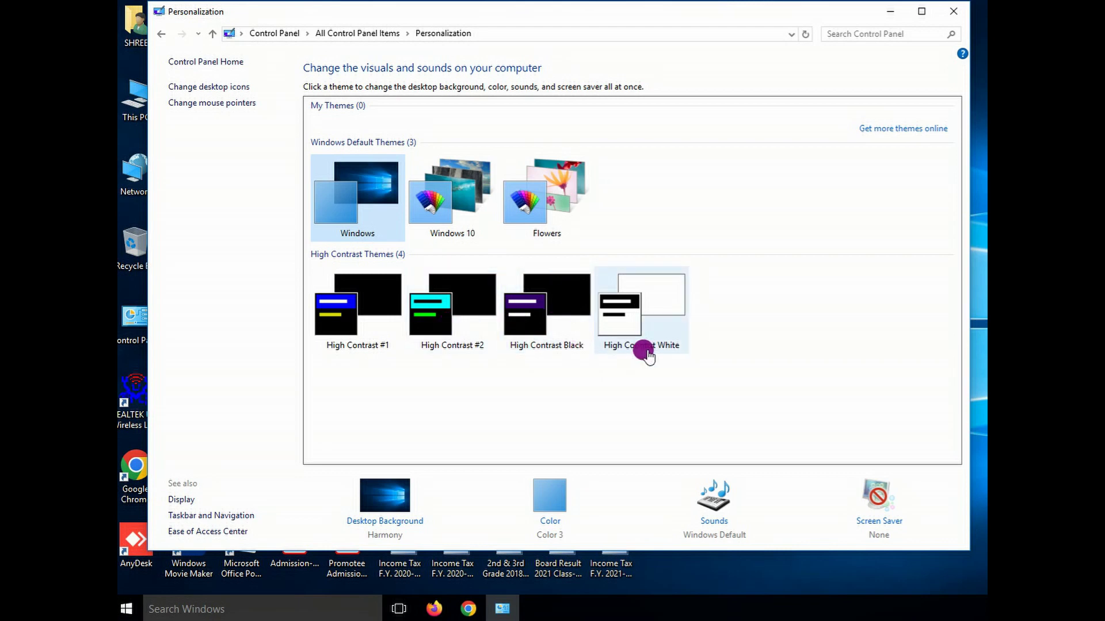
Try to pick another accent color, and view the theme's sound settings, cancelling without changes
click(551, 527)
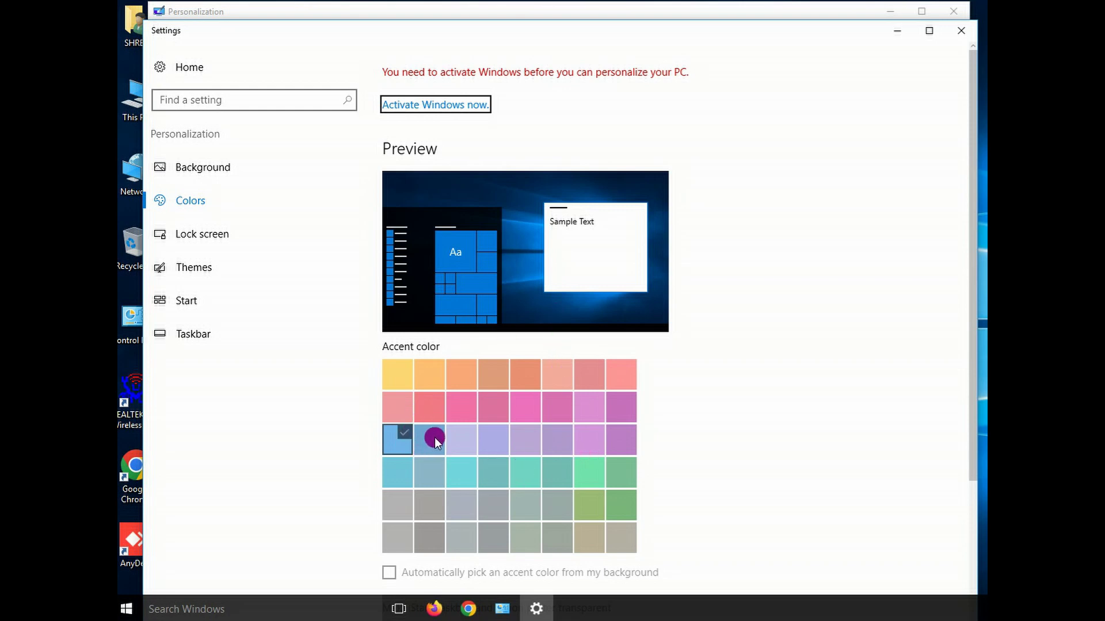
click(422, 397)
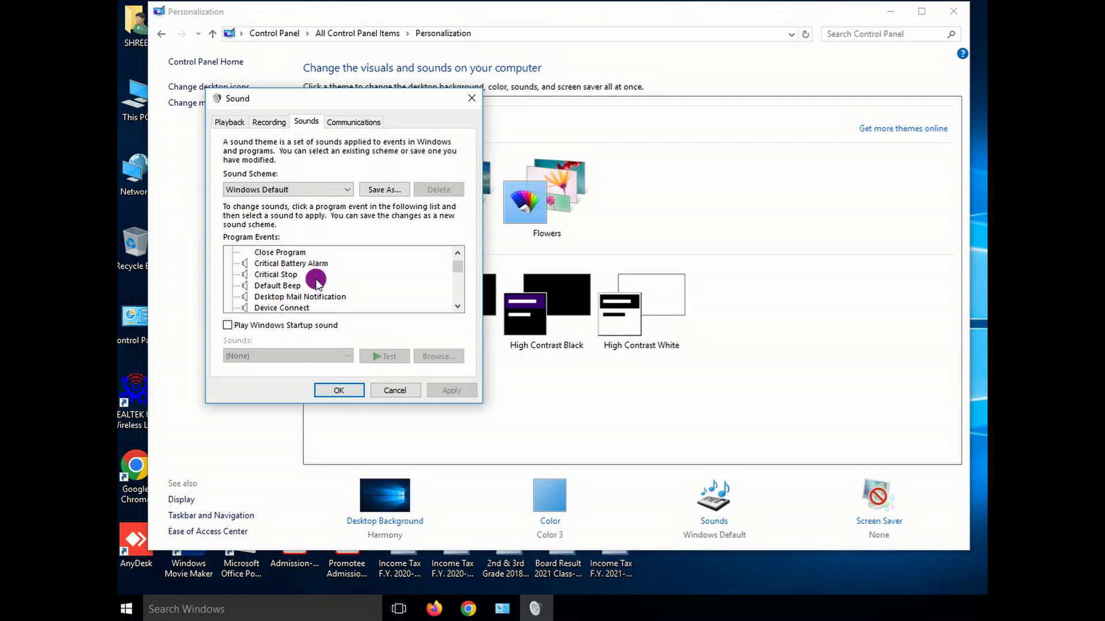
click(384, 392)
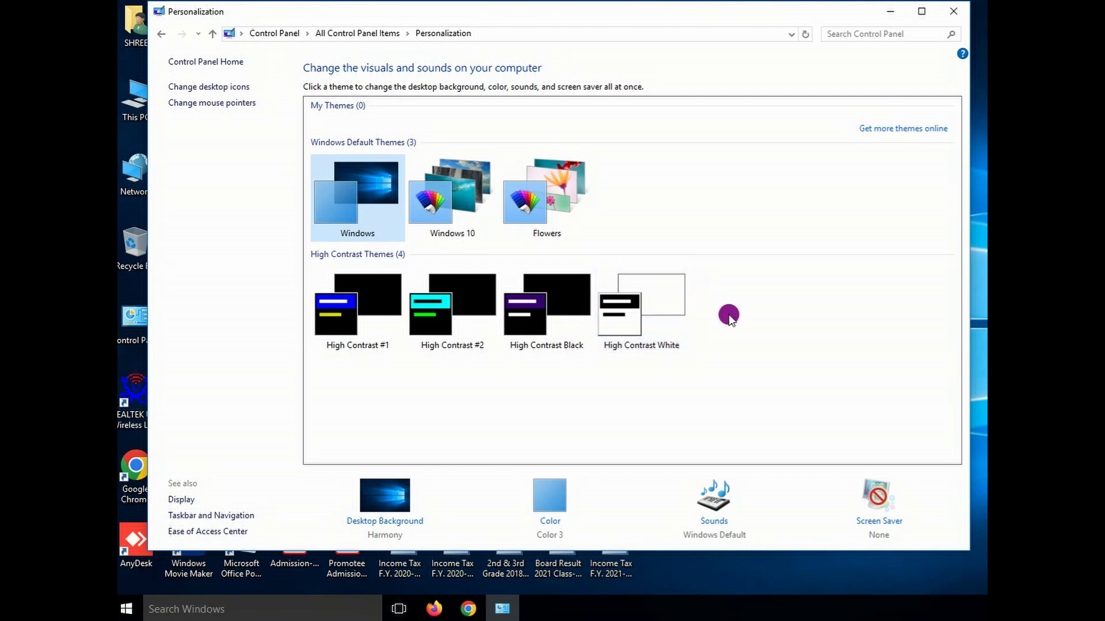
Open the Screen Saver settings and choose the 3D Text screen saver
click(877, 523)
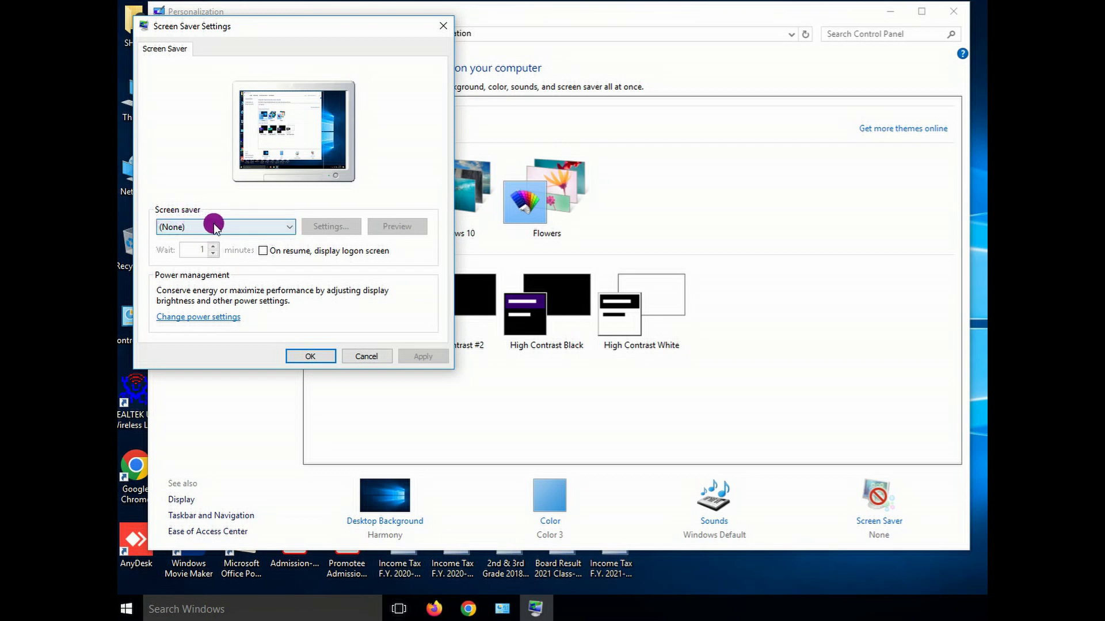
click(292, 229)
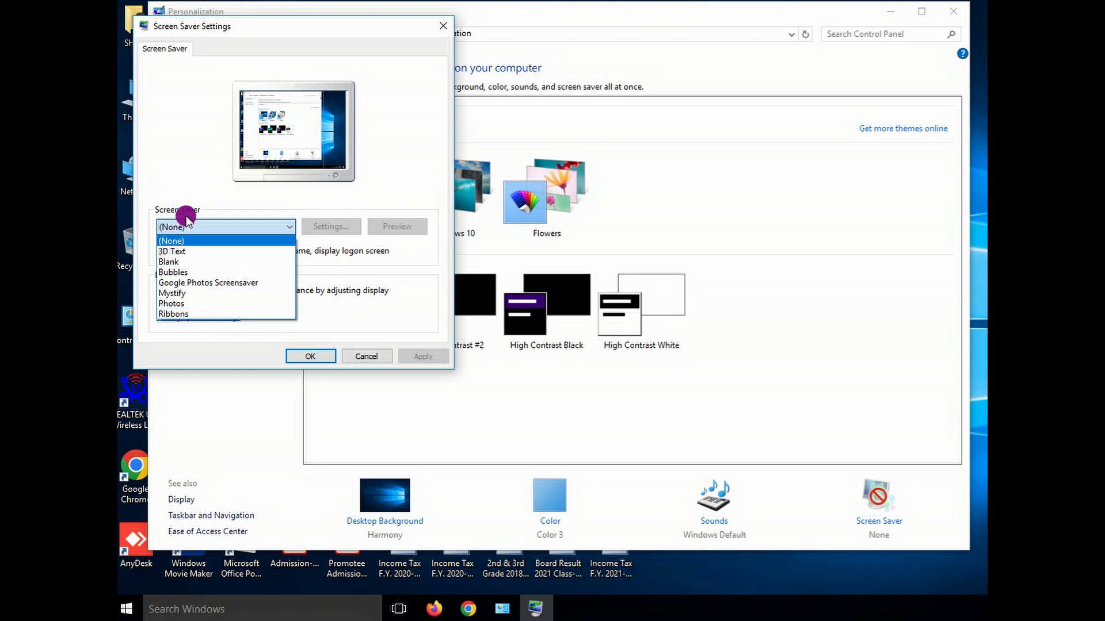
click(412, 167)
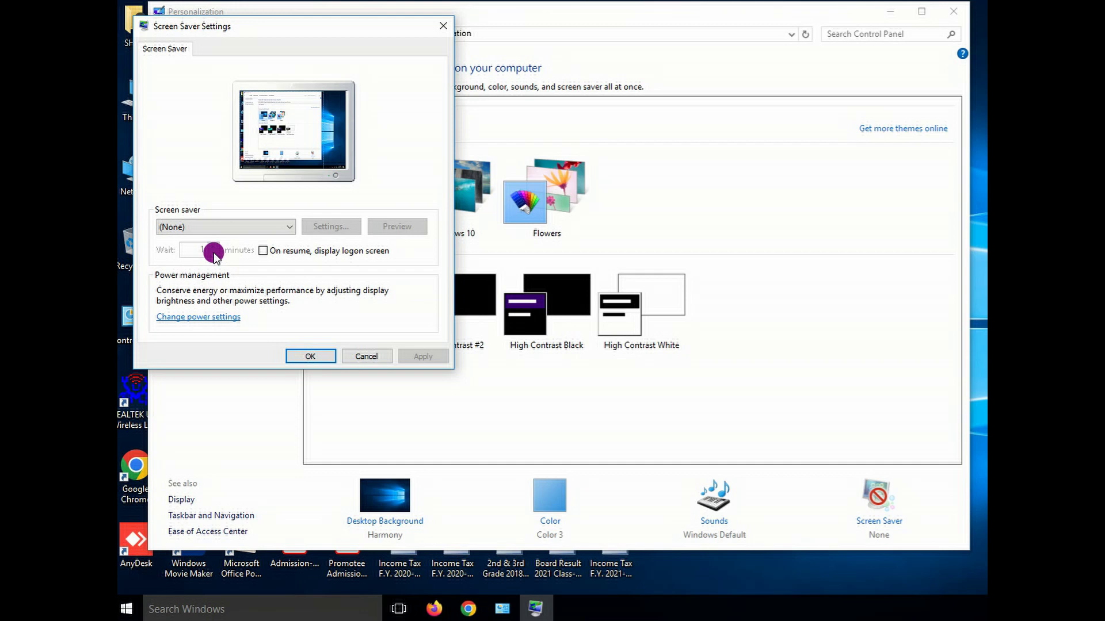
click(290, 226)
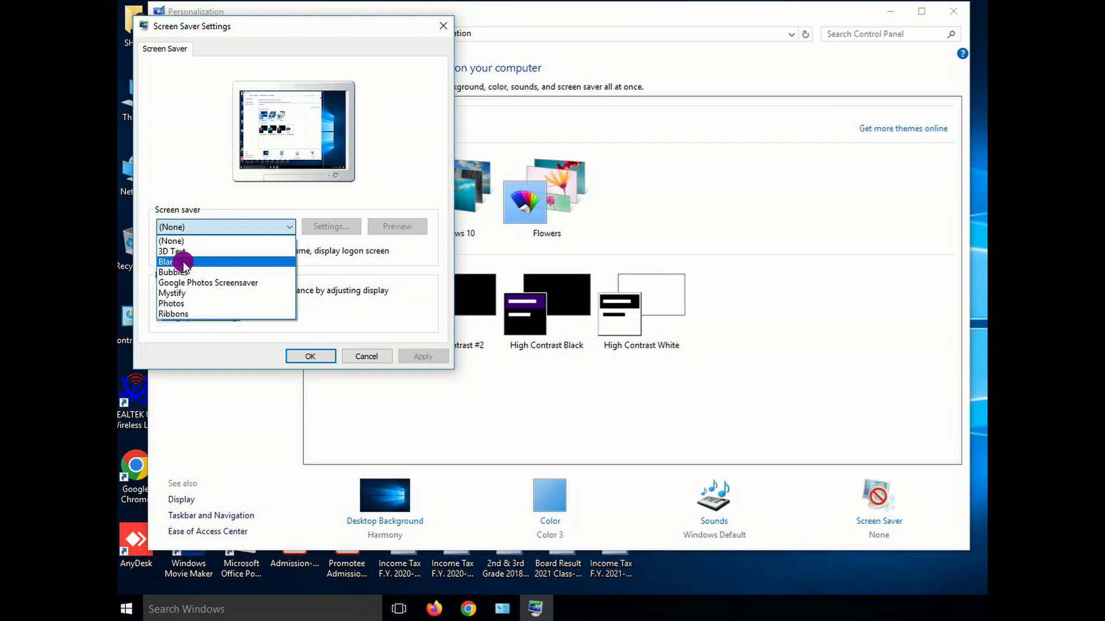
click(178, 252)
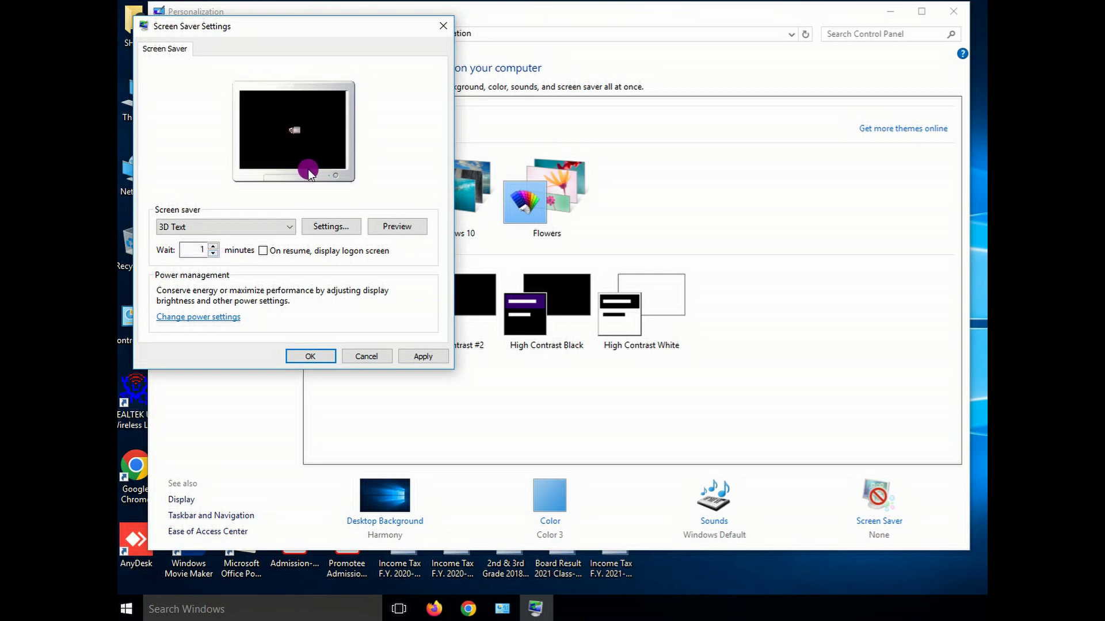
Review the 3D Text screen saver's custom text and rotation type options, check the wait time, and leave the screen saver settings without applying changes
click(322, 227)
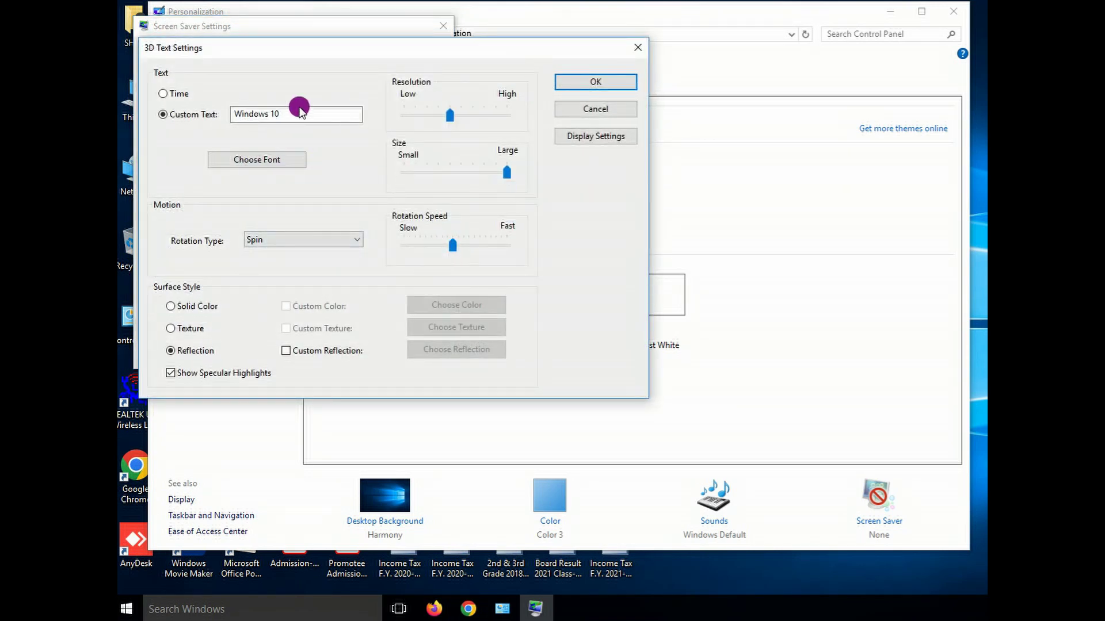
drag(280, 113, 207, 111)
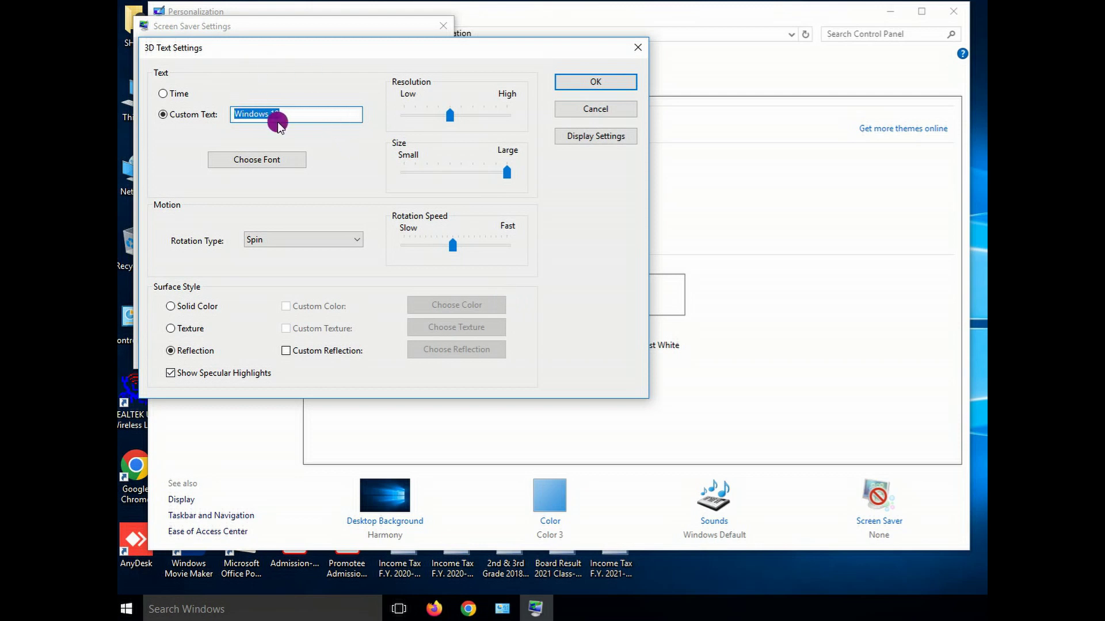
click(343, 241)
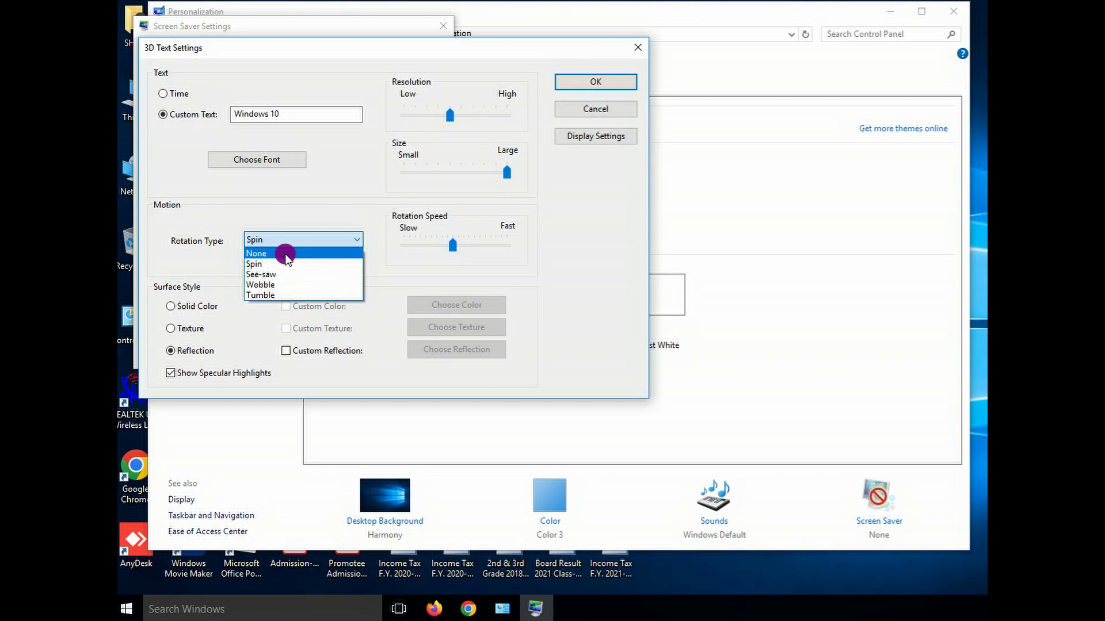
click(312, 198)
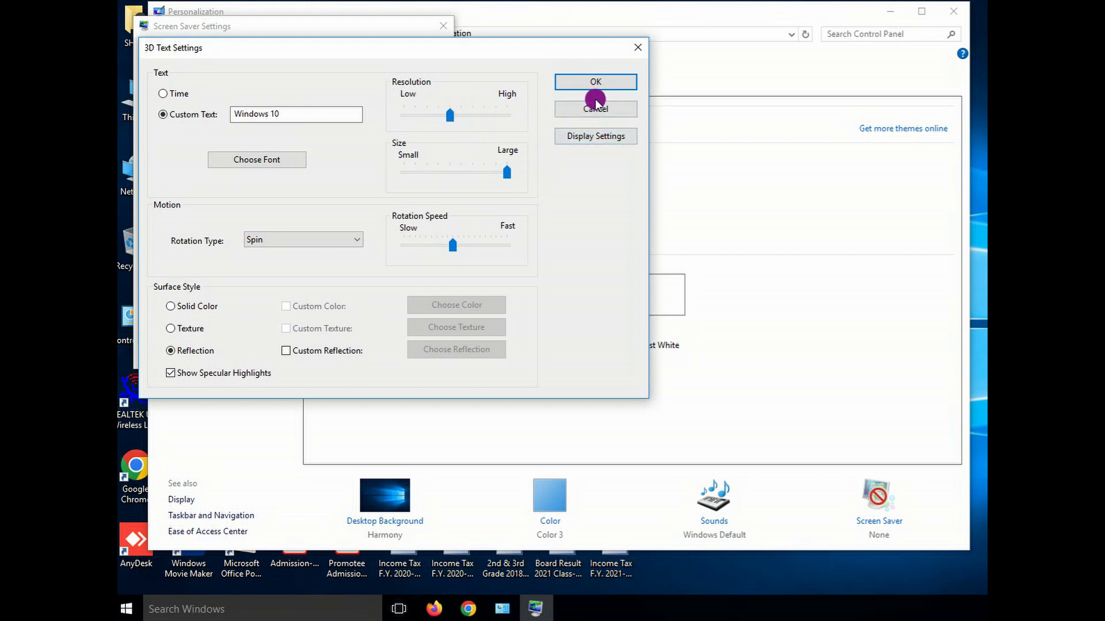
click(591, 79)
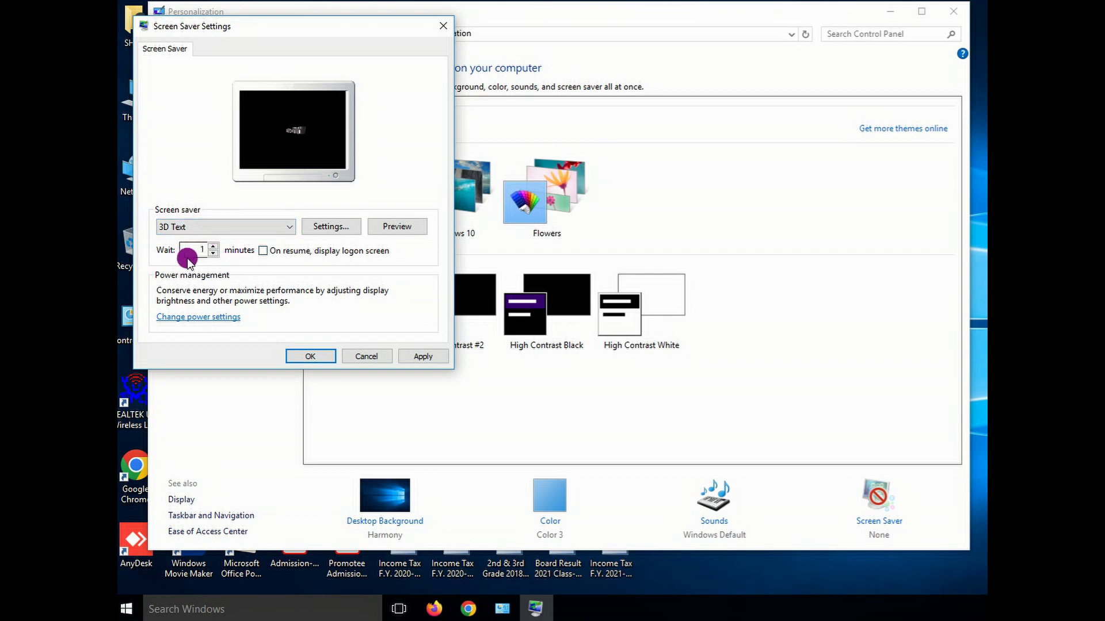
click(212, 254)
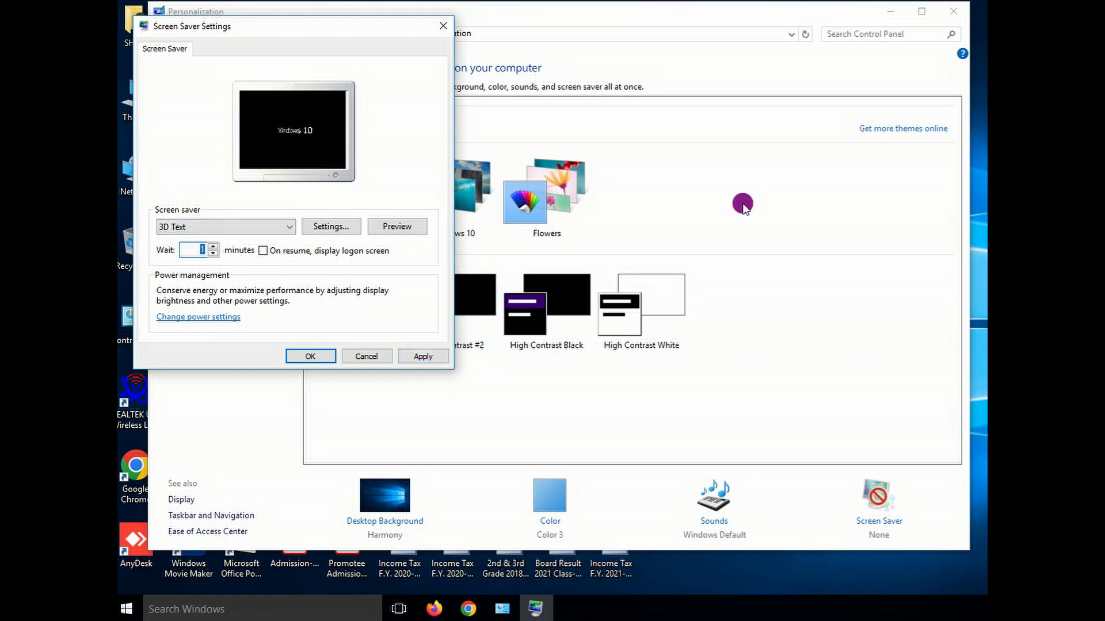
click(365, 355)
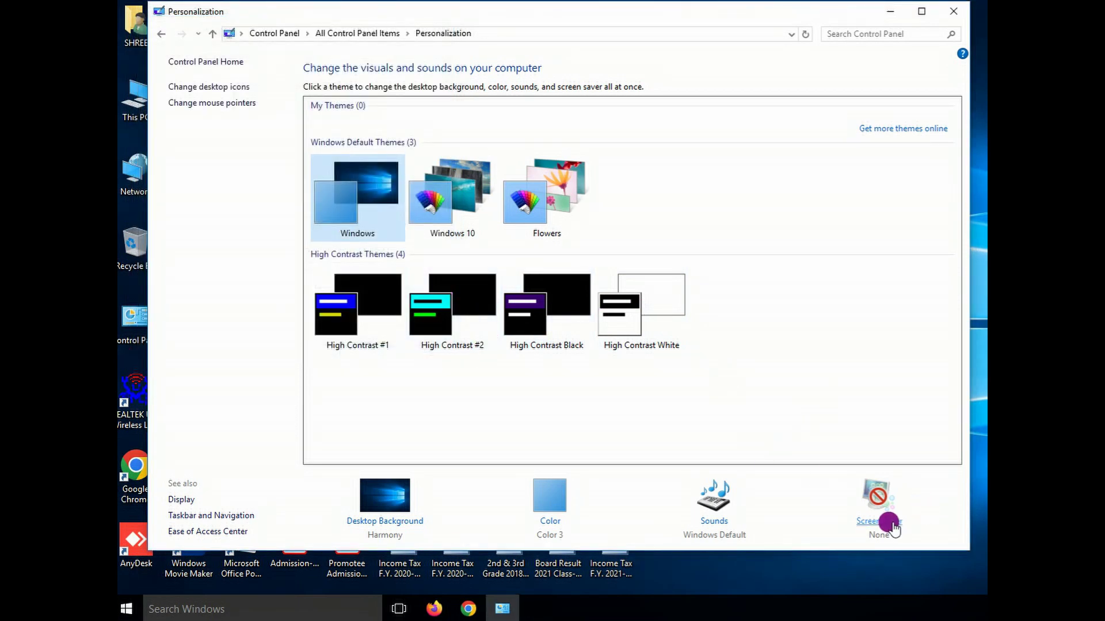
View the desktop icon settings and the mouse pointer settings from Personalization, cancelling both without changes
click(217, 87)
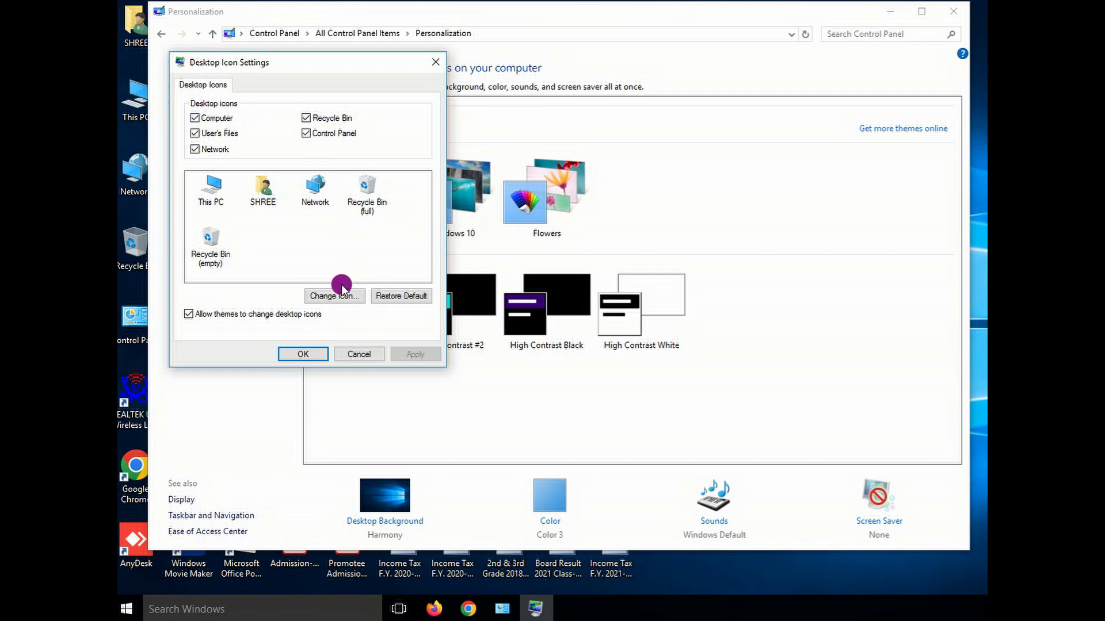
click(355, 355)
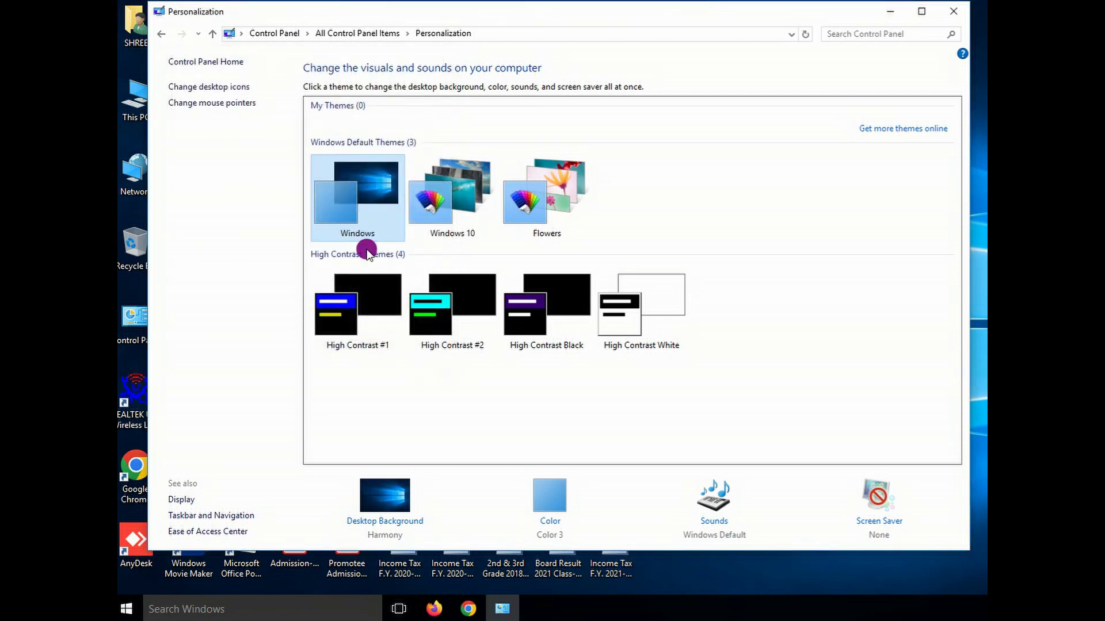
click(202, 103)
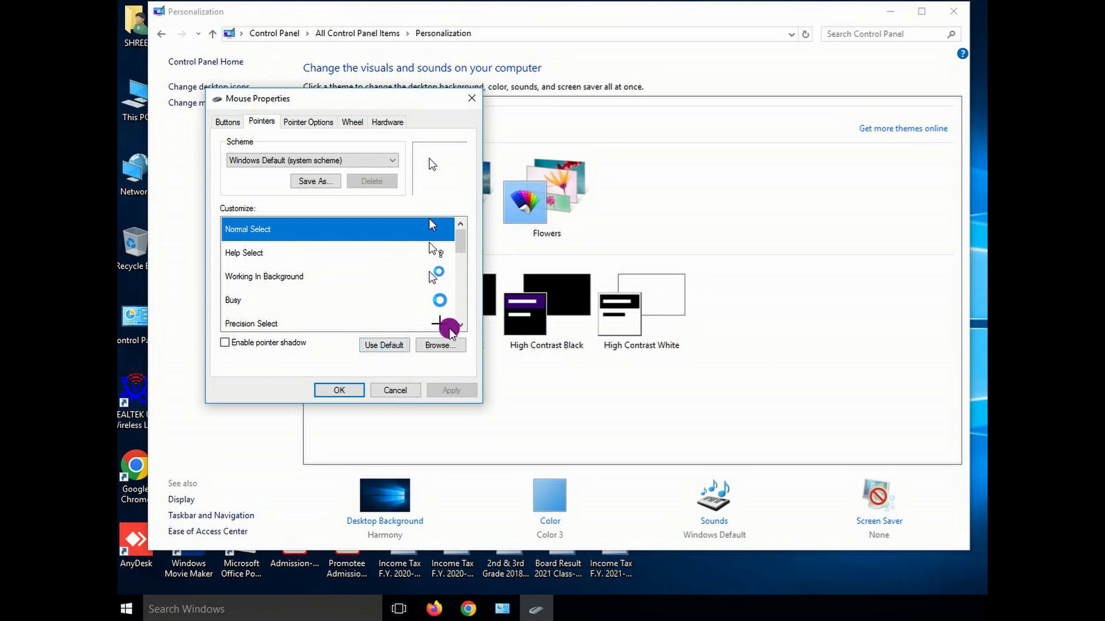
click(398, 391)
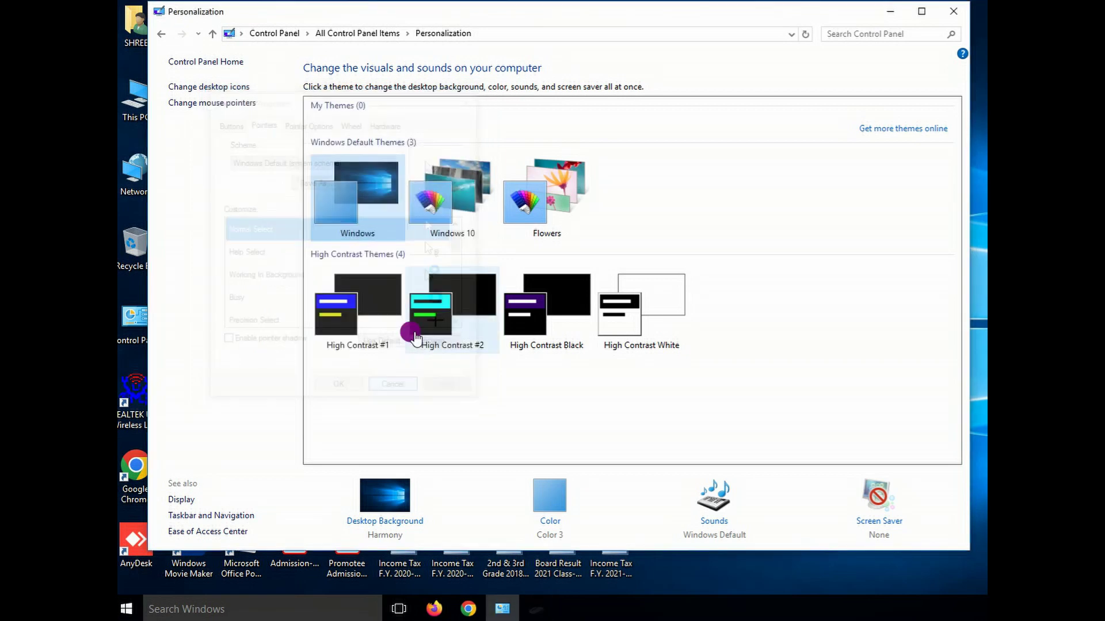
Leave Personalization for User Accounts, view the page for managing another account, and return to the User Accounts page
click(163, 37)
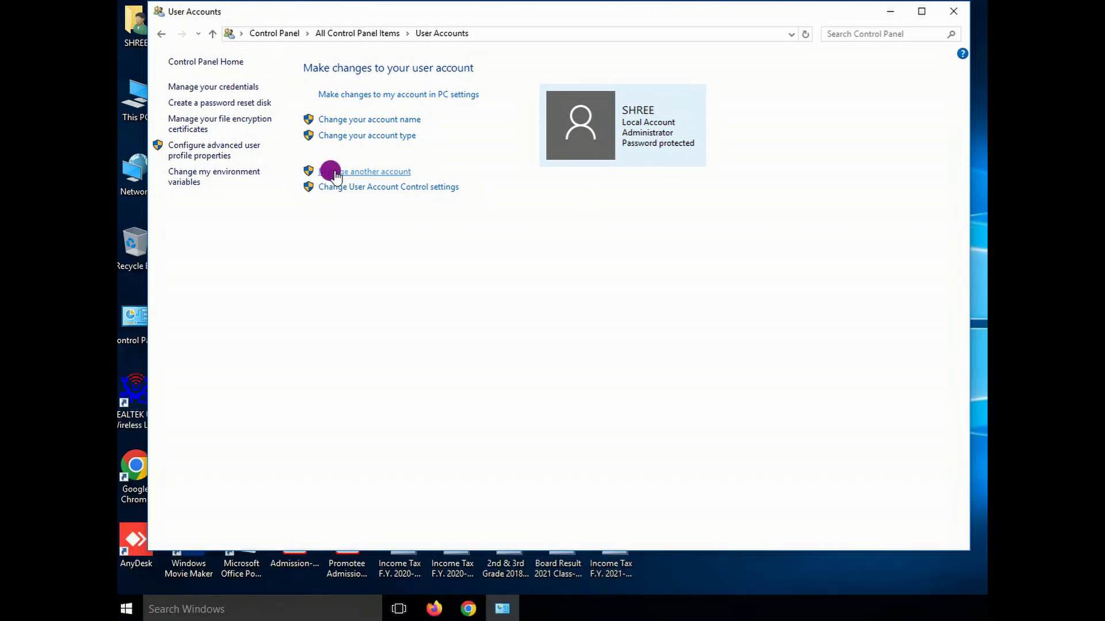
click(336, 173)
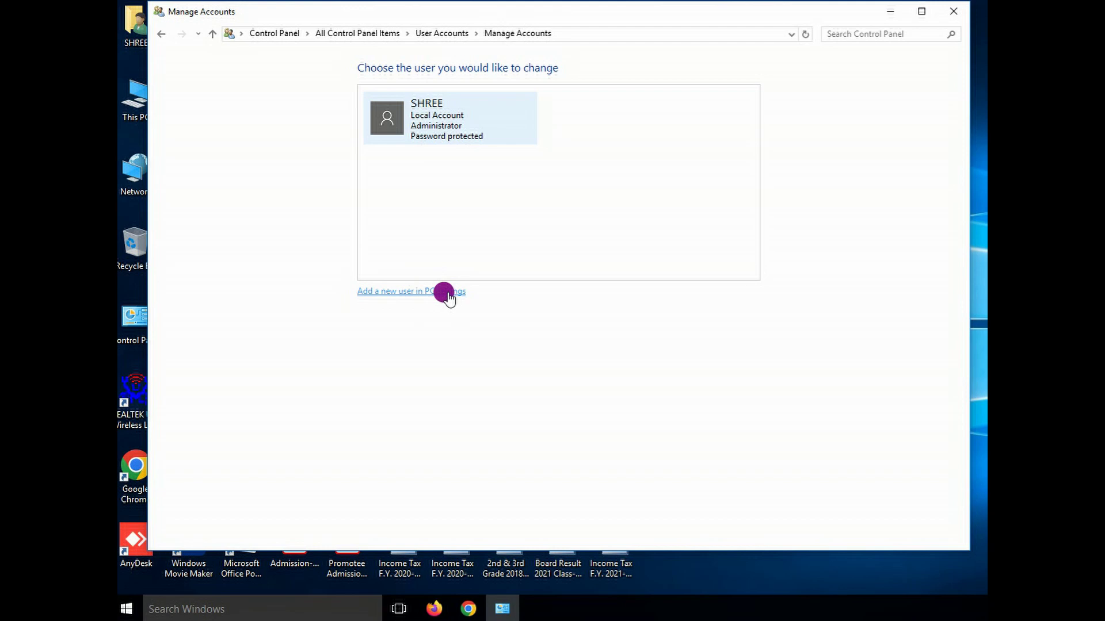
click(161, 34)
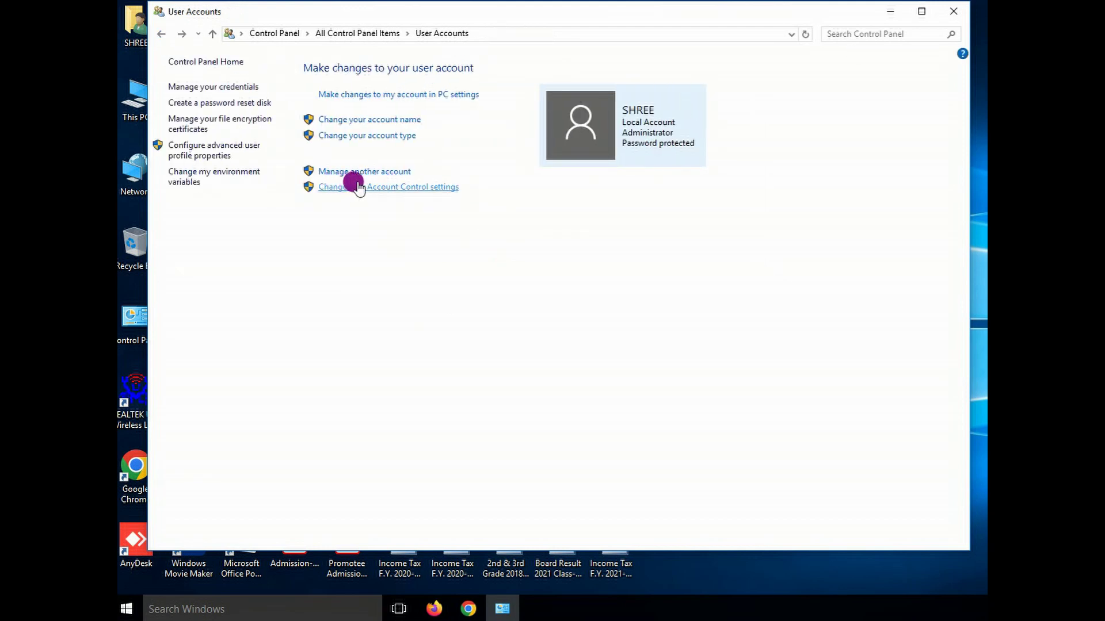